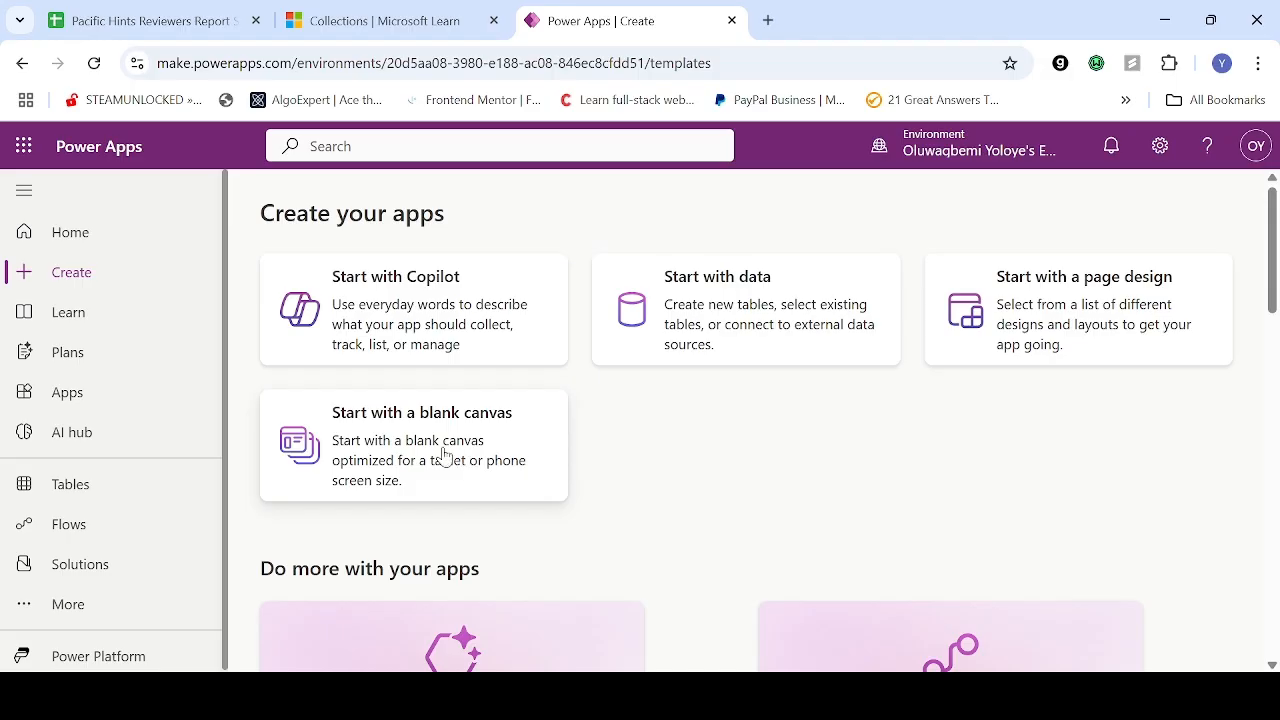
Create a blank canvas app in tablet size and skip the welcome options
left_click(456, 448)
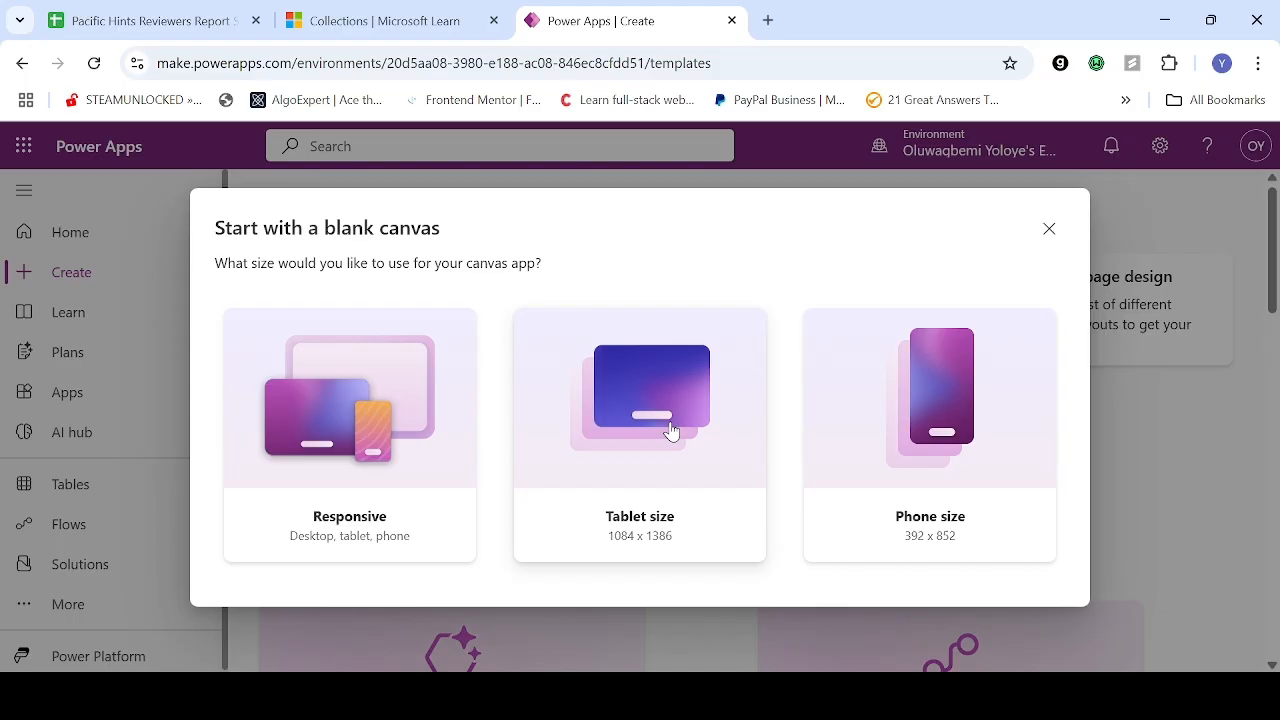
left_click(663, 411)
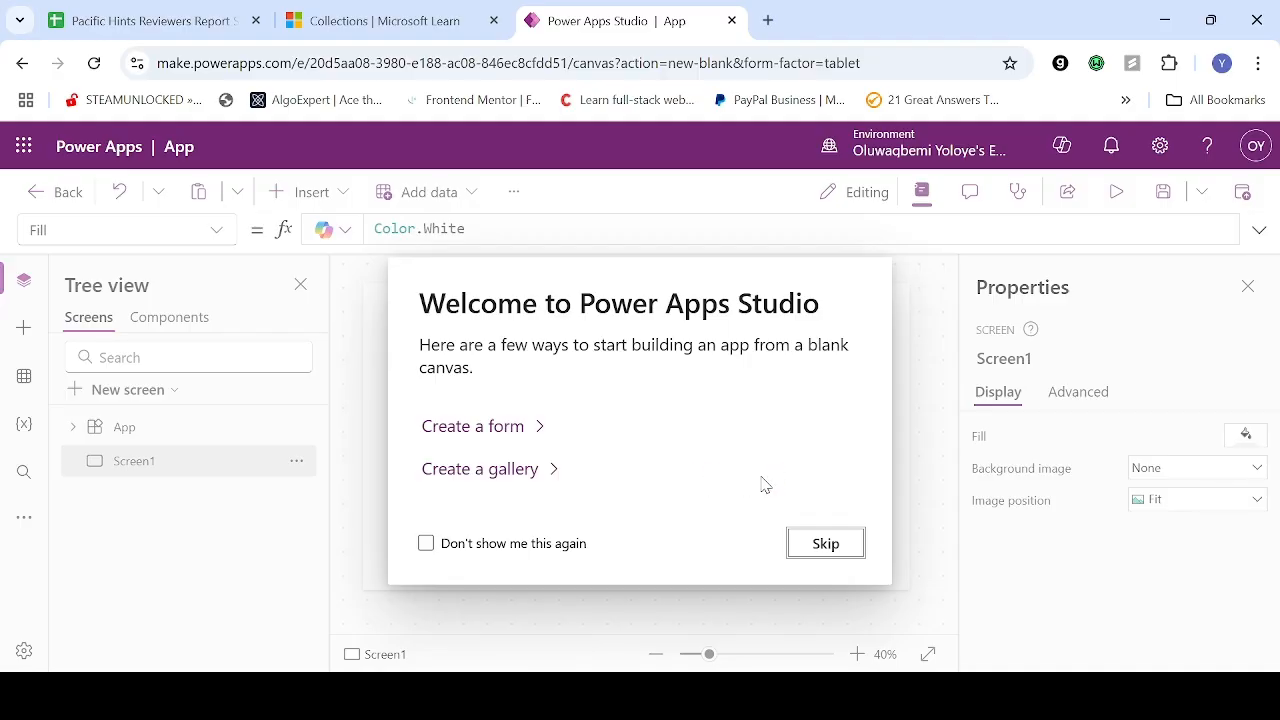
left_click(826, 544)
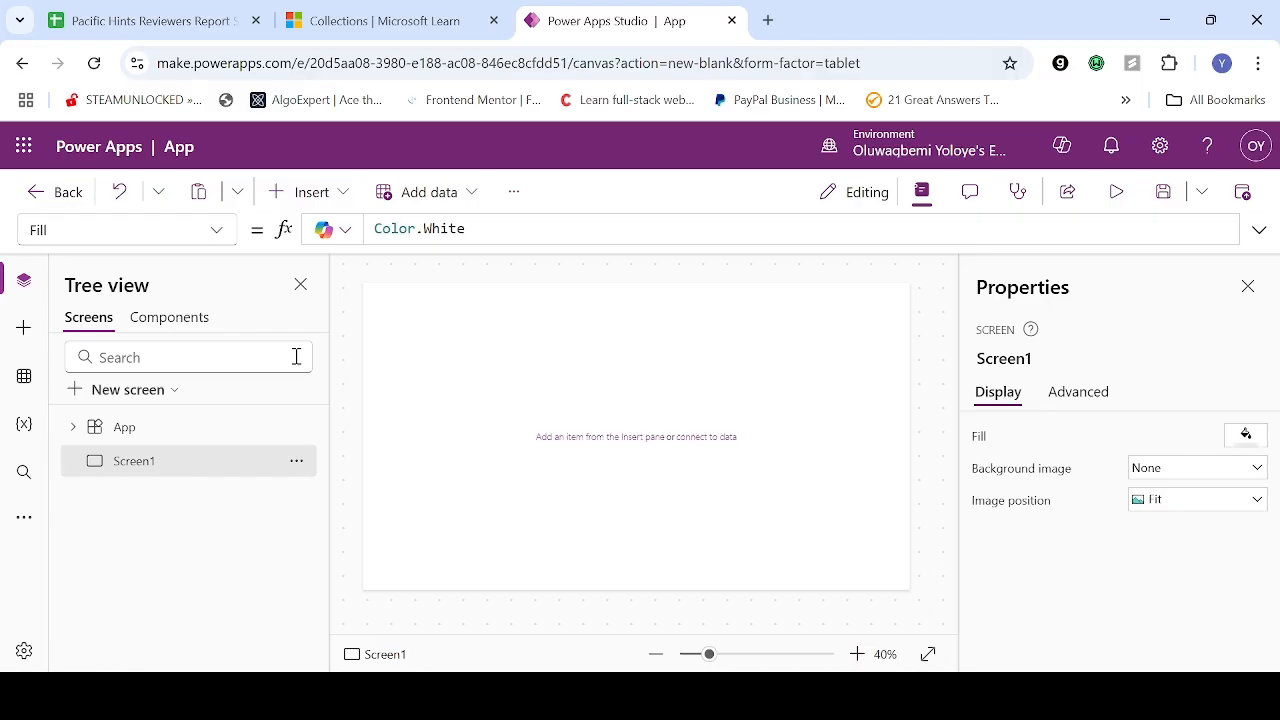
left_click(393, 290)
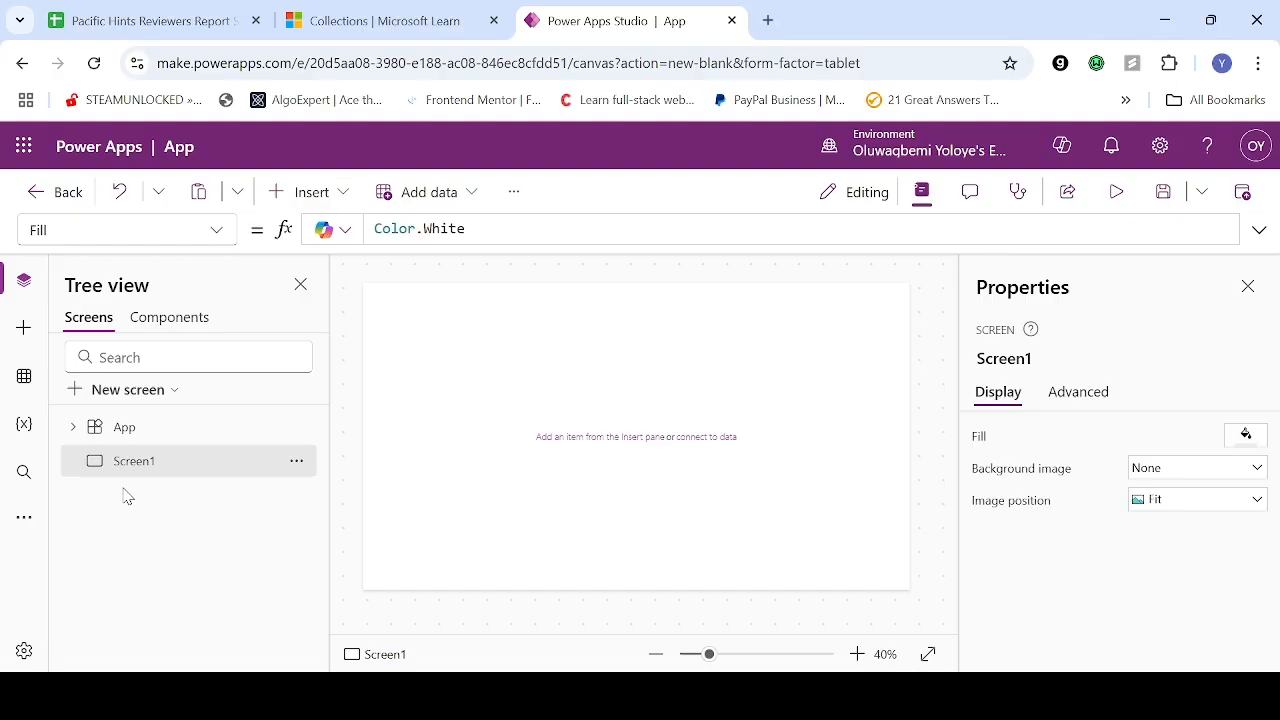
Insert a vertical gallery on Screen1
left_click(341, 195)
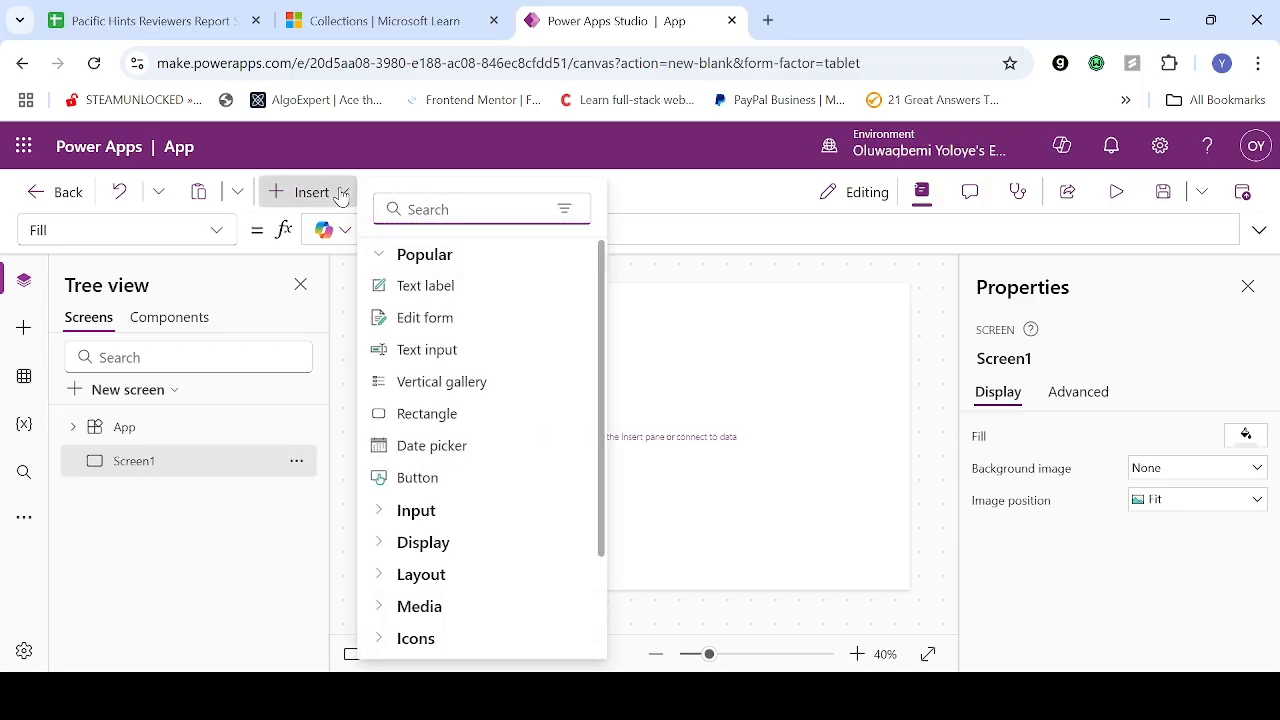
left_click(493, 382)
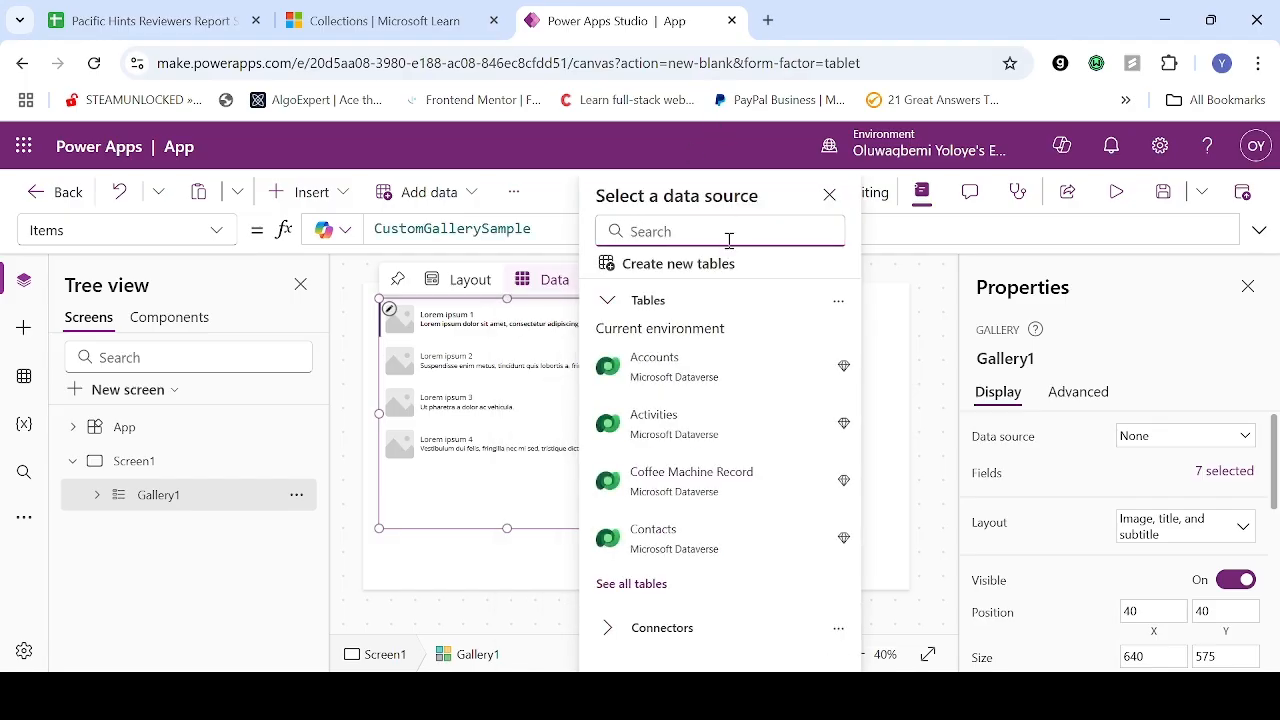
mouse_move(692, 423)
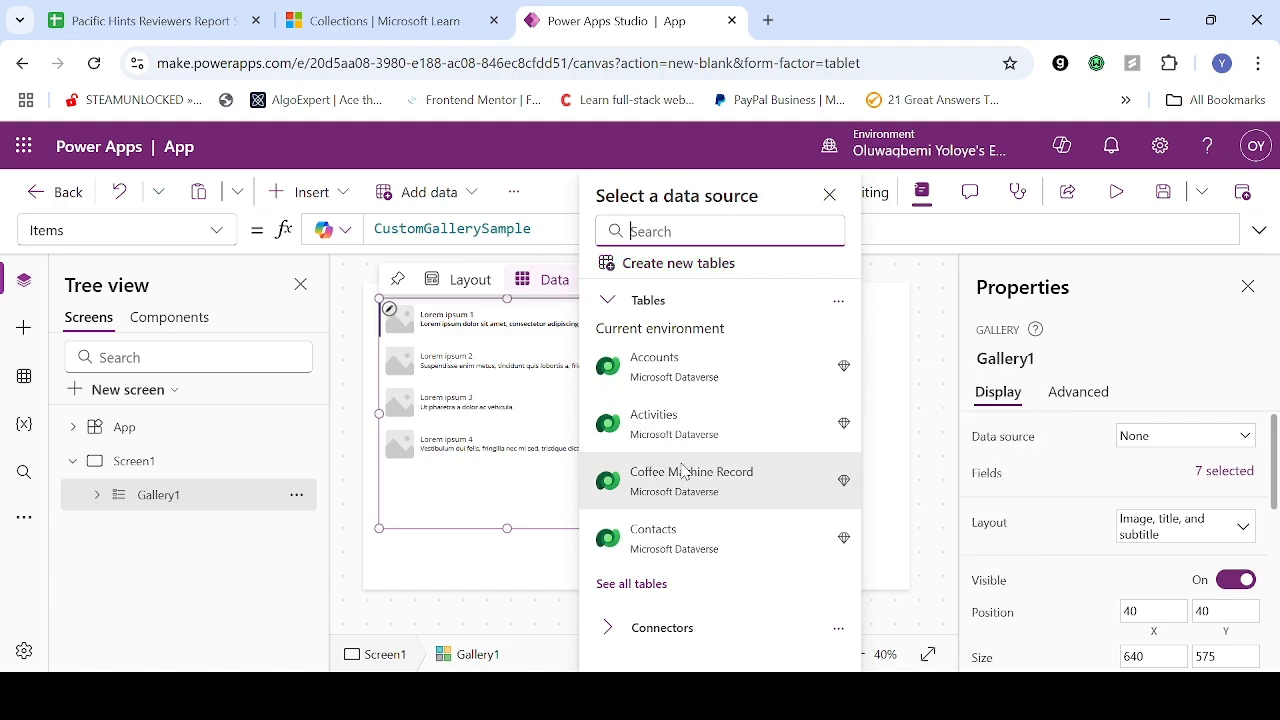
mouse_move(748, 491)
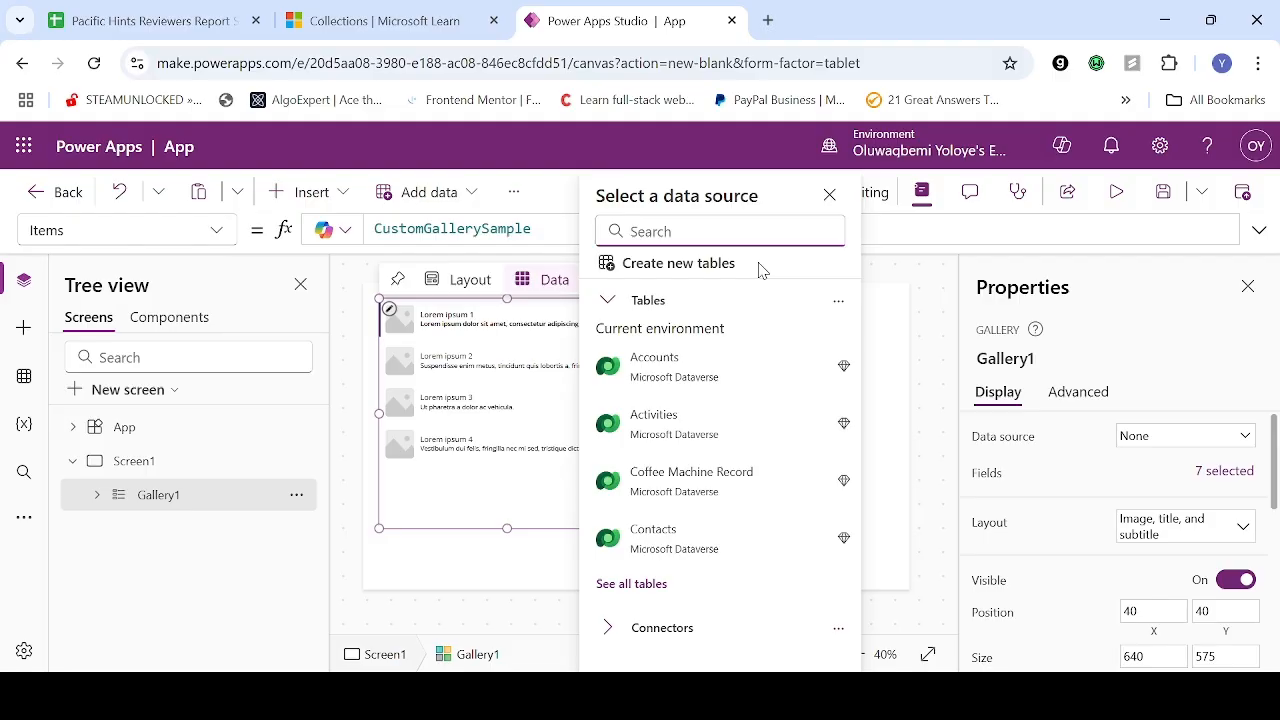
left_click(680, 264)
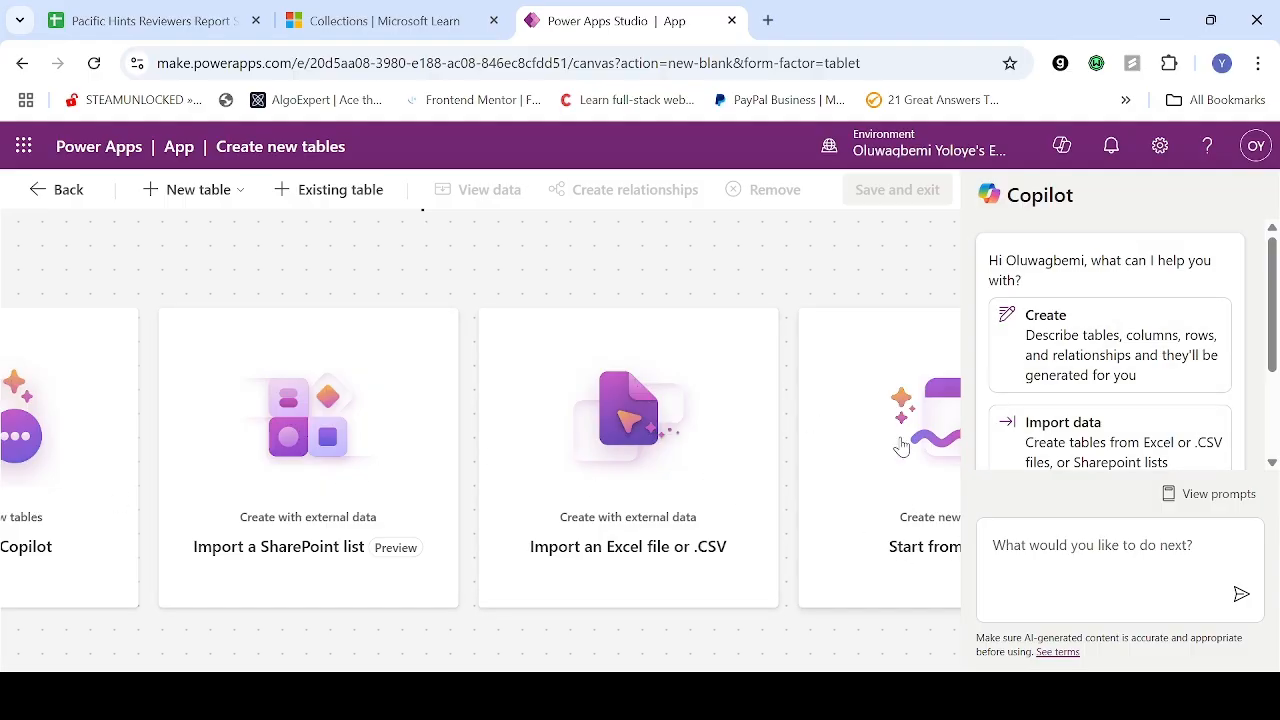
left_click(636, 503)
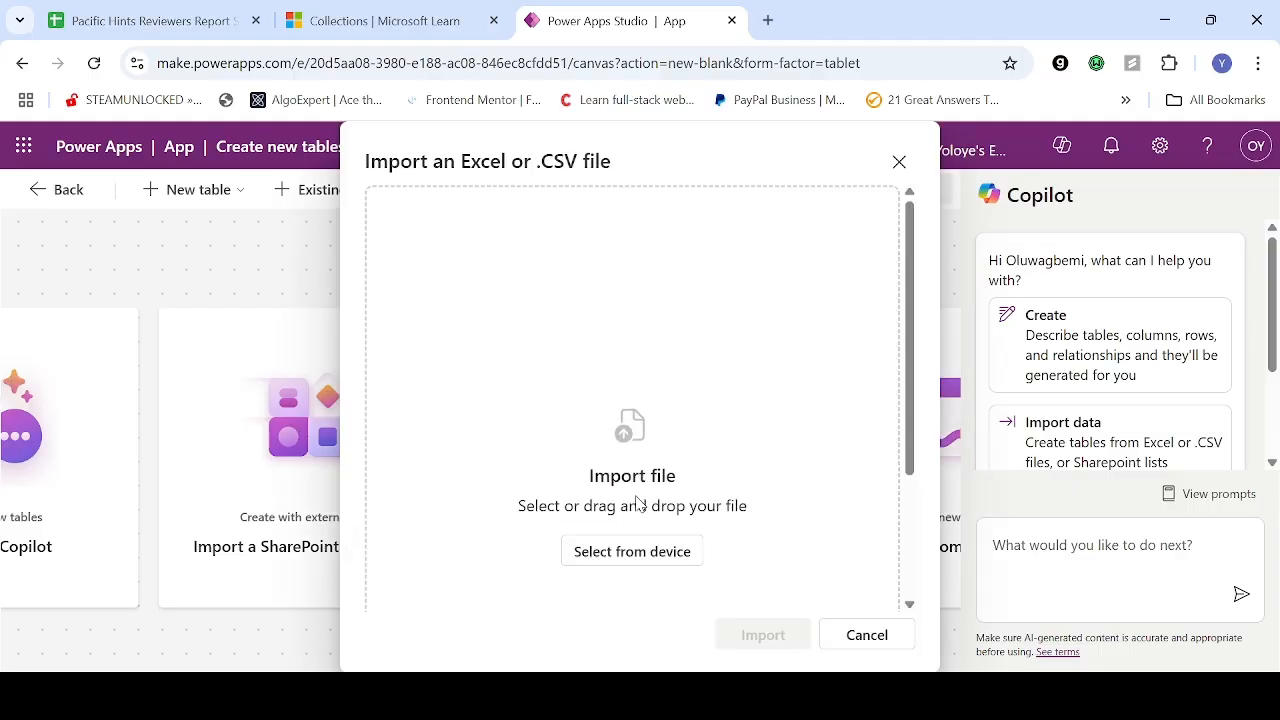
left_click(674, 566)
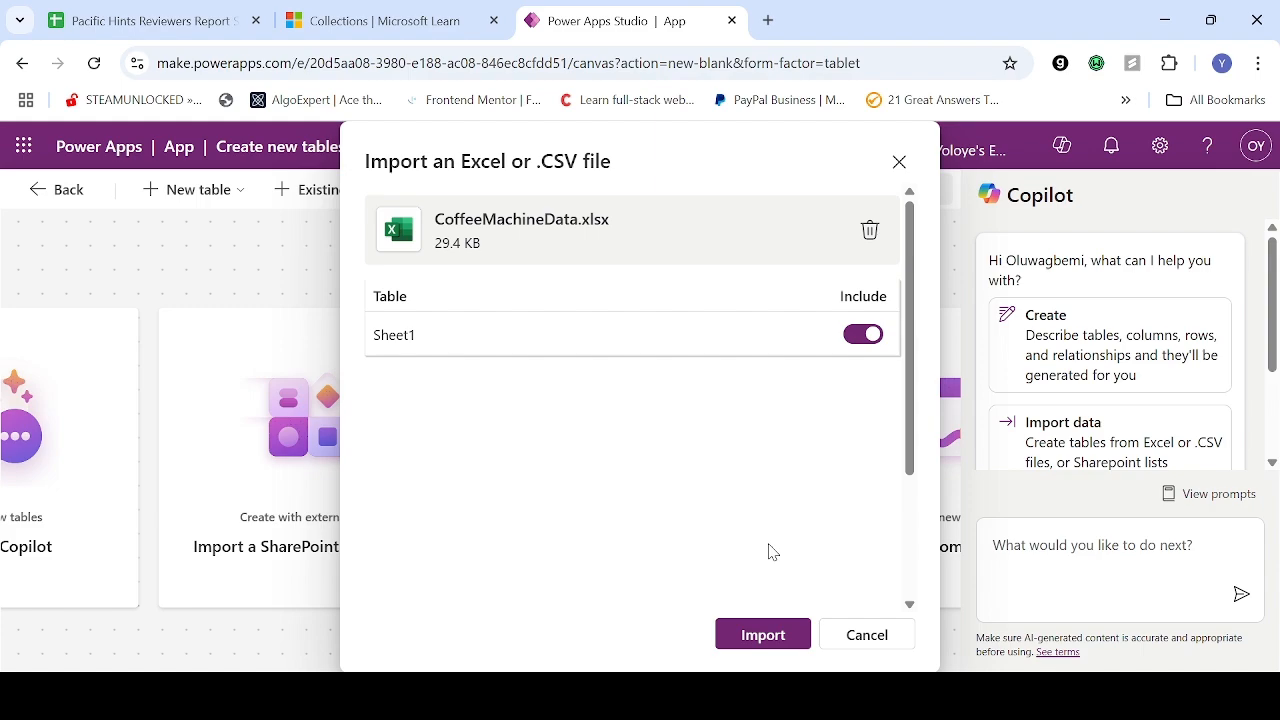
left_click(868, 638)
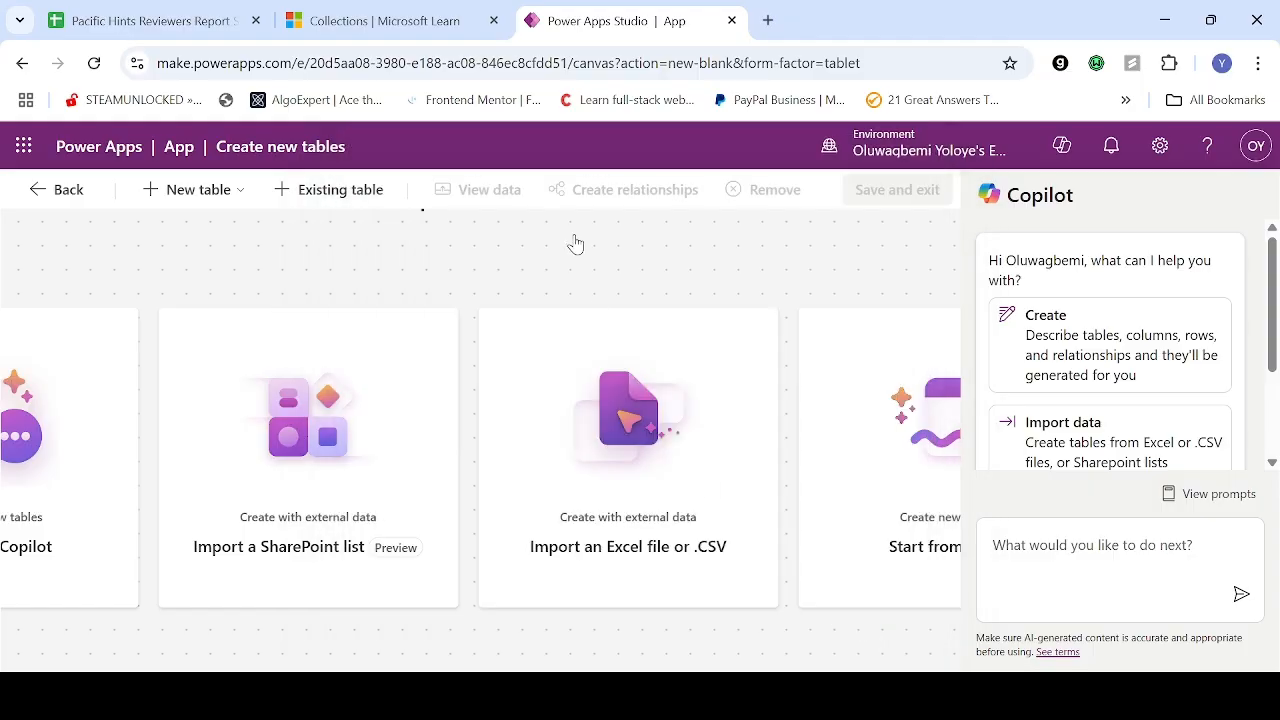
left_click(36, 195)
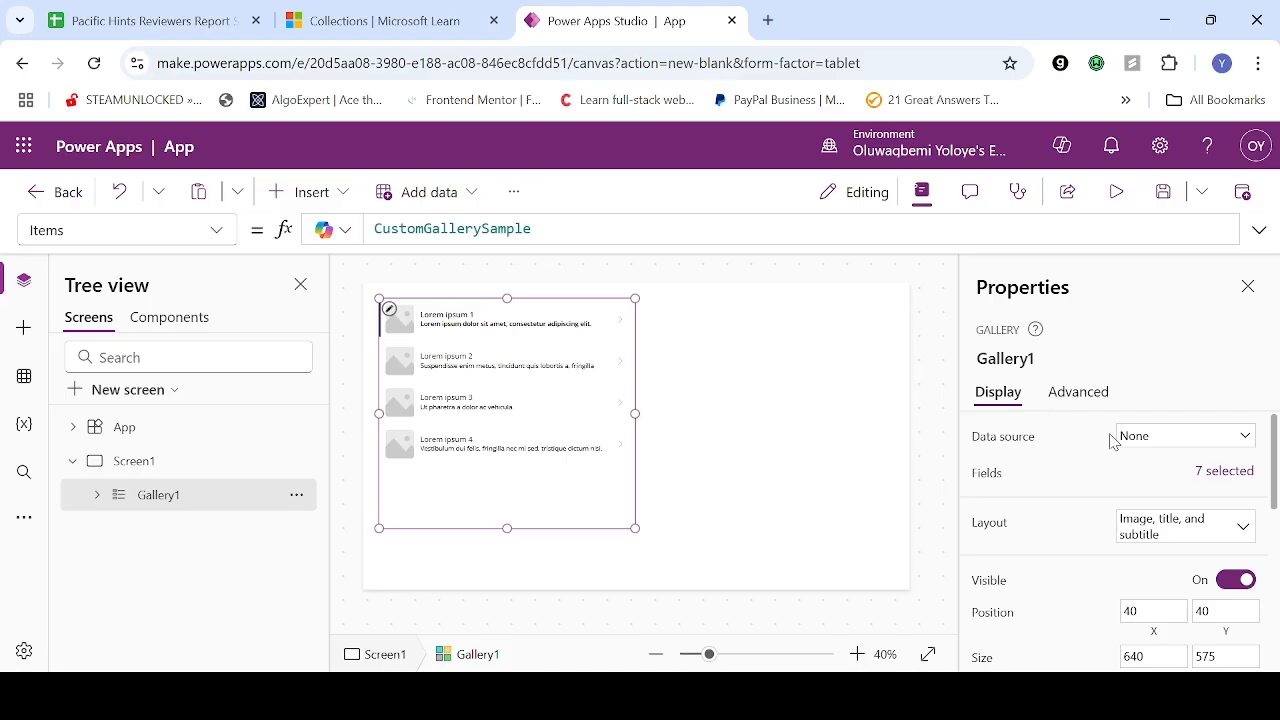
Set the gallery's data source to the Coffee Machine Record table and dismiss the notification
left_click(1245, 441)
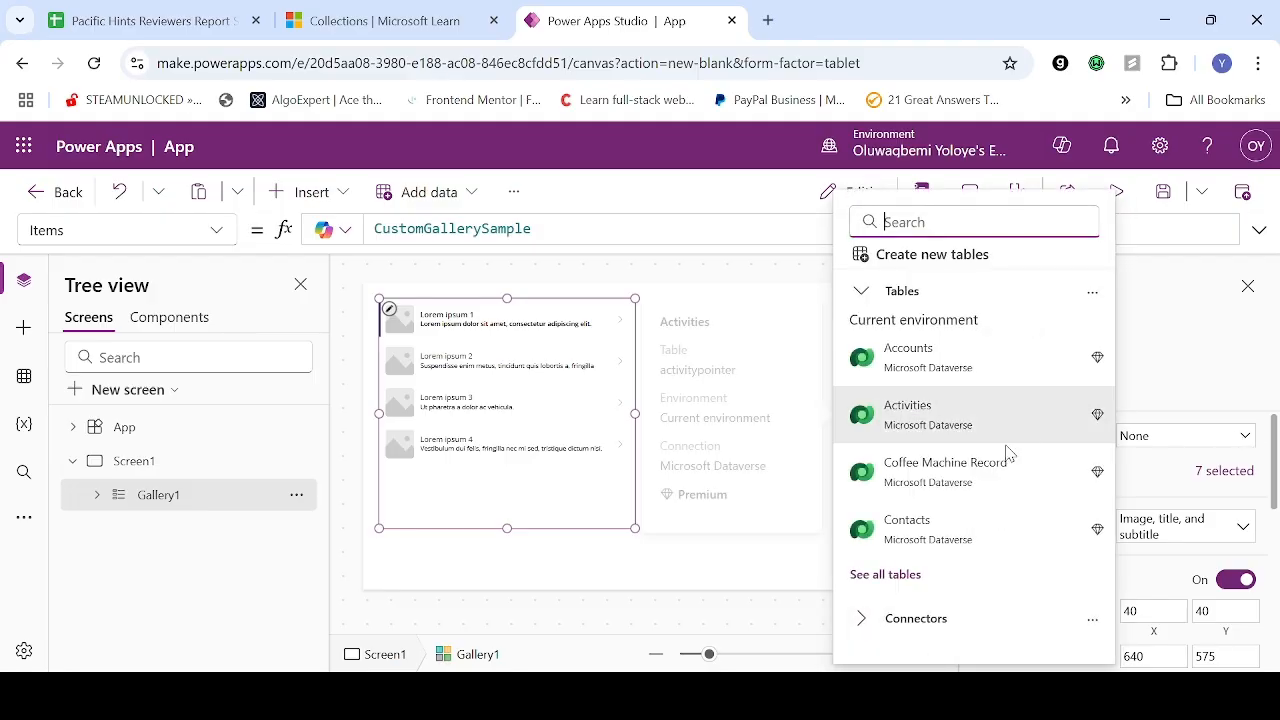
mouse_move(937, 480)
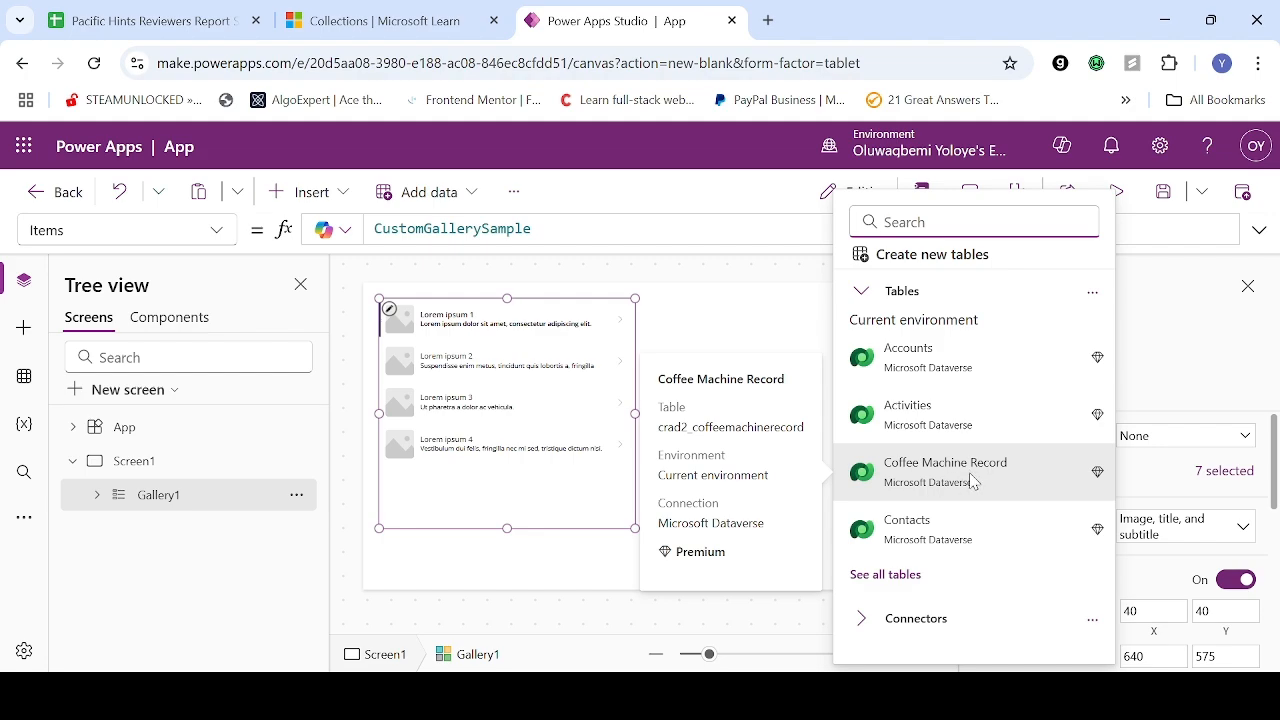
left_click(962, 468)
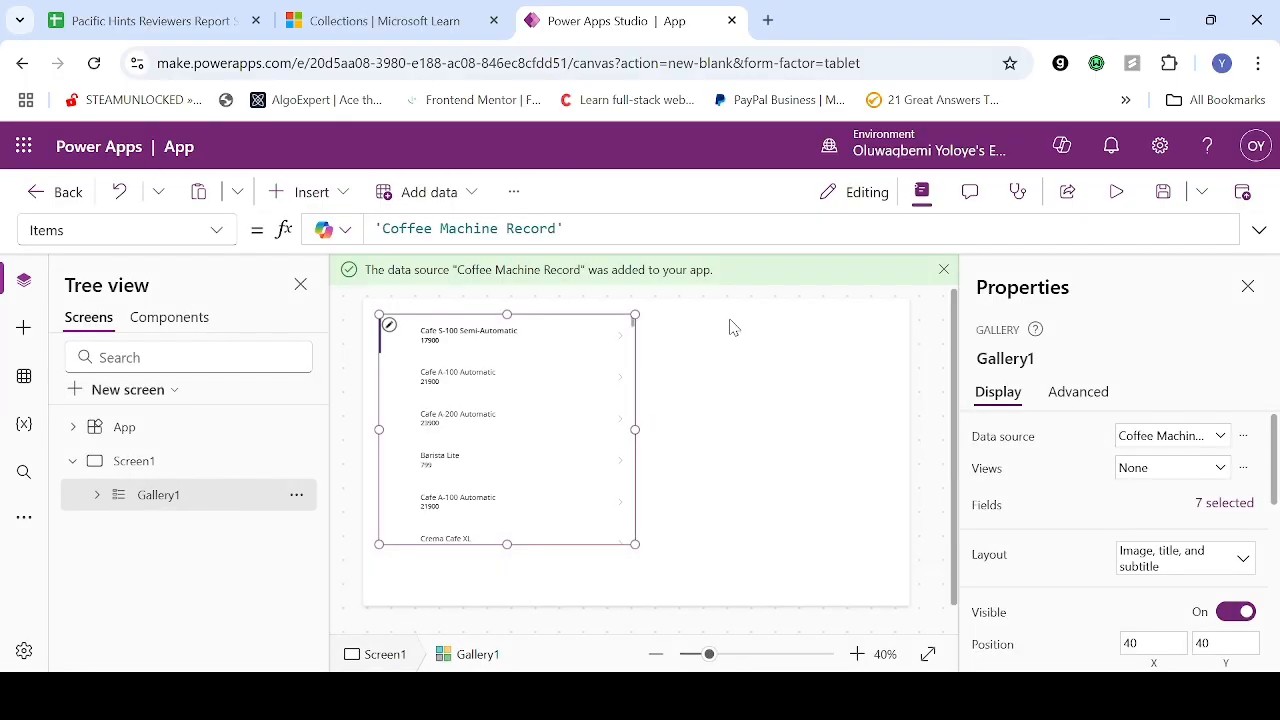
left_click(944, 269)
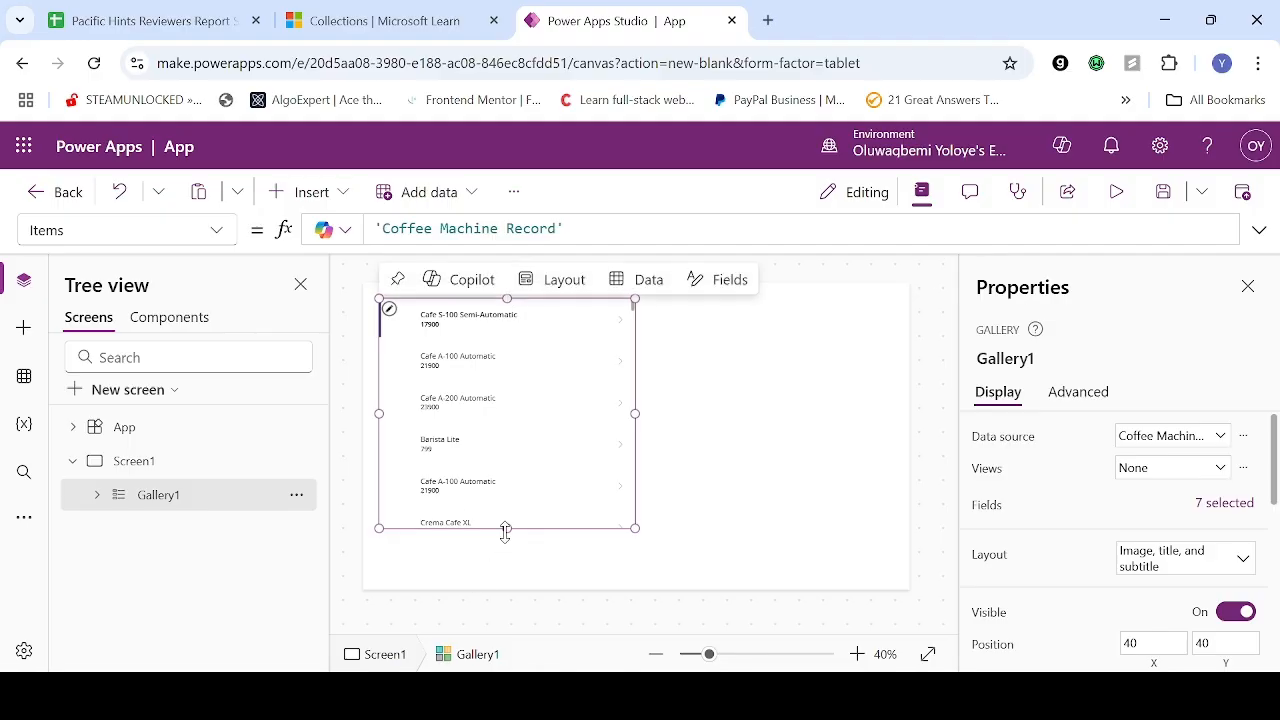
Resize the gallery into a narrow column at X 0 reaching the screen's bottom edge, and review its field bindings
left_click_drag(507, 528, 504, 591)
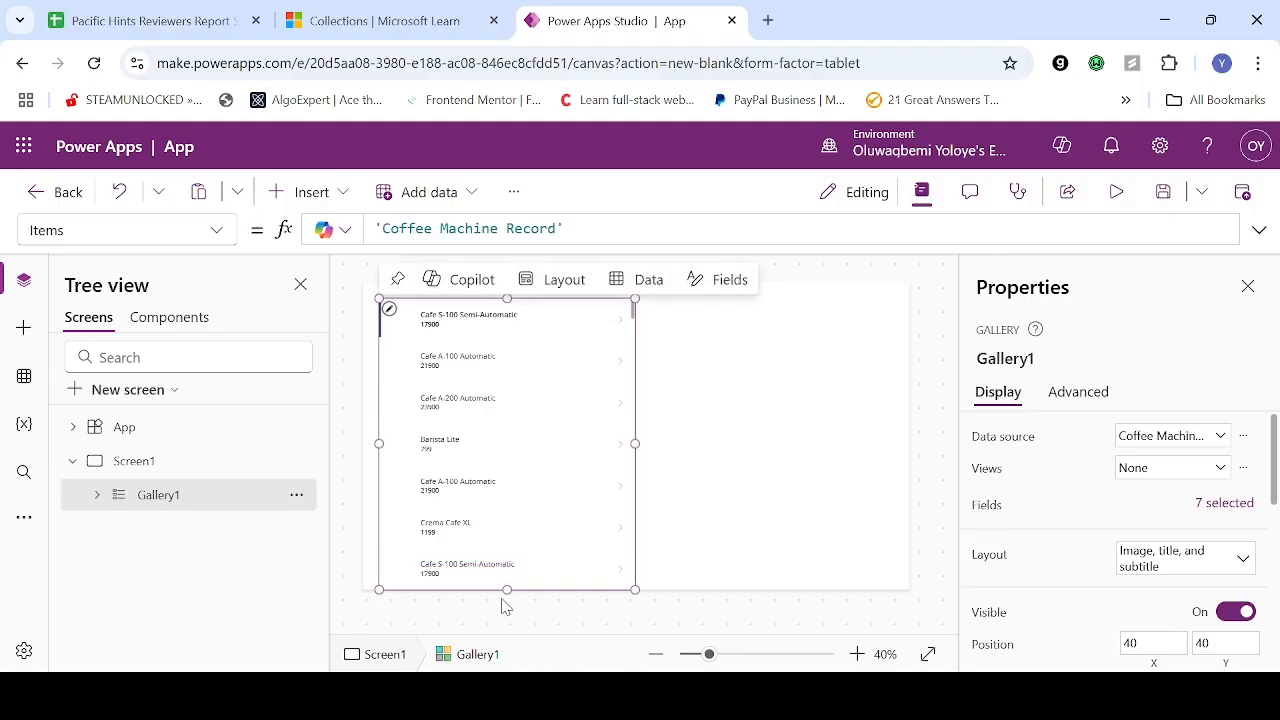
left_click_drag(379, 443, 359, 443)
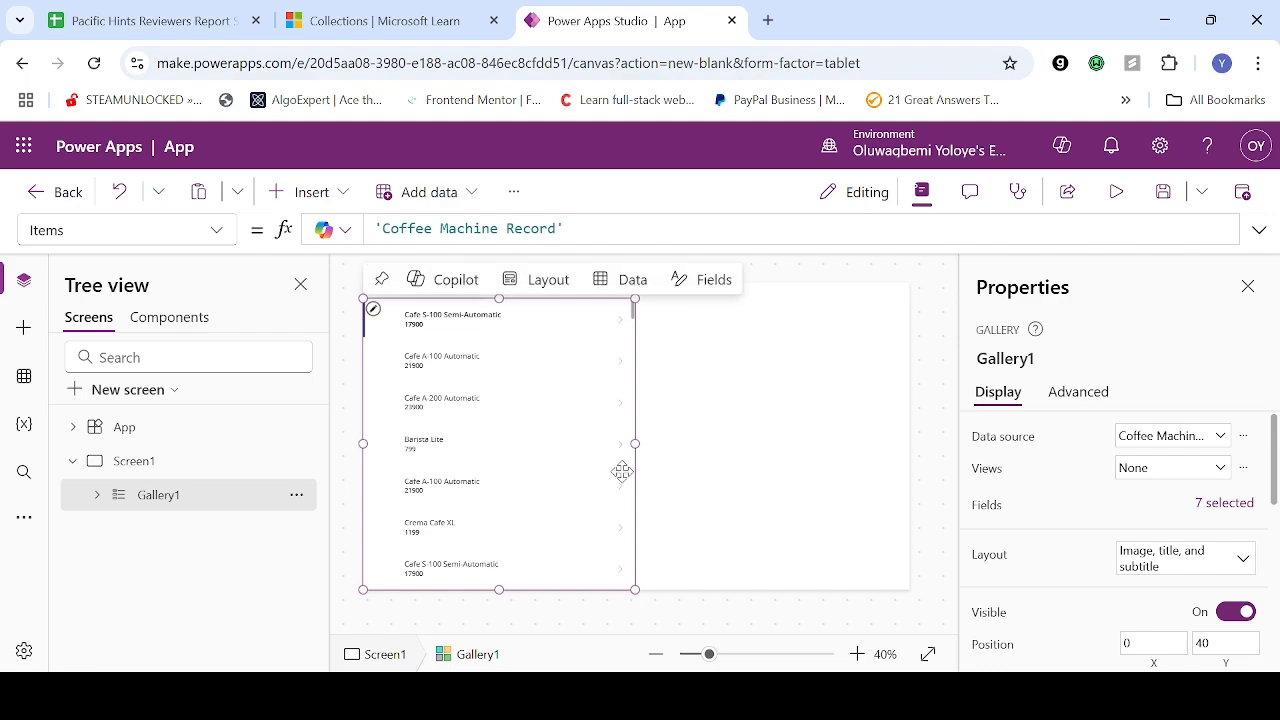
left_click_drag(636, 446, 530, 443)
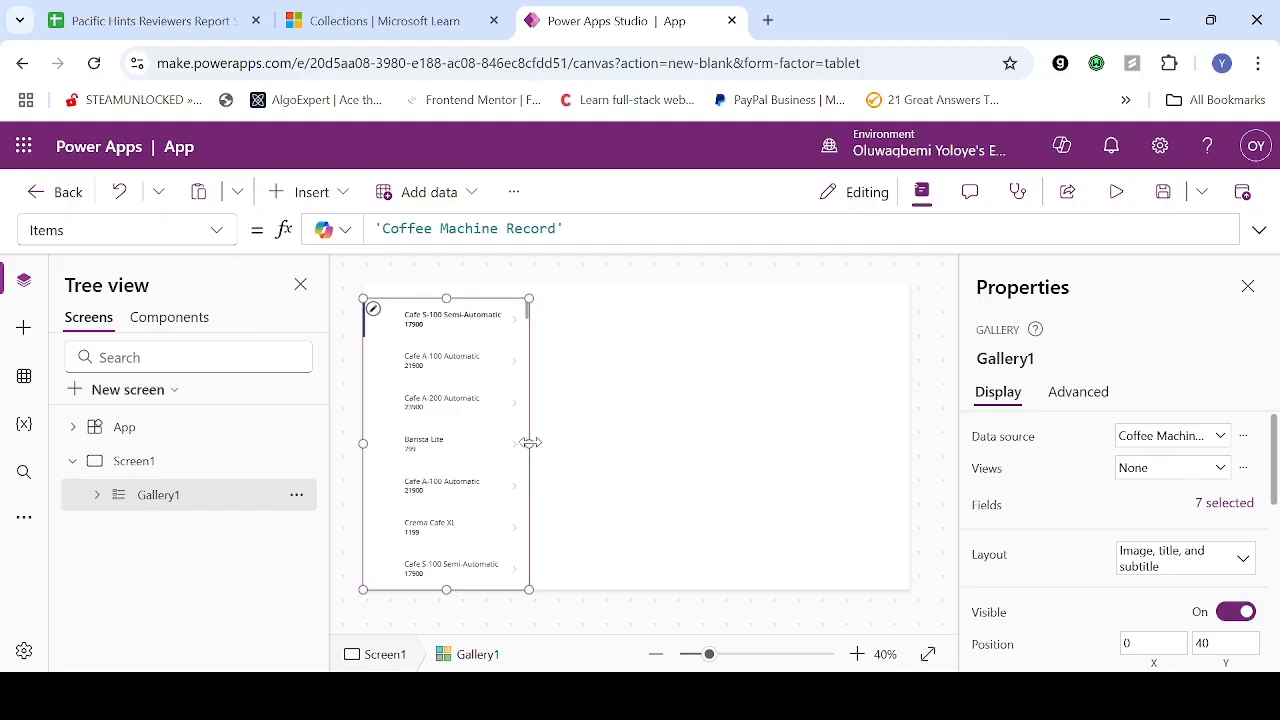
left_click_drag(530, 443, 530, 443)
left_click(1234, 505)
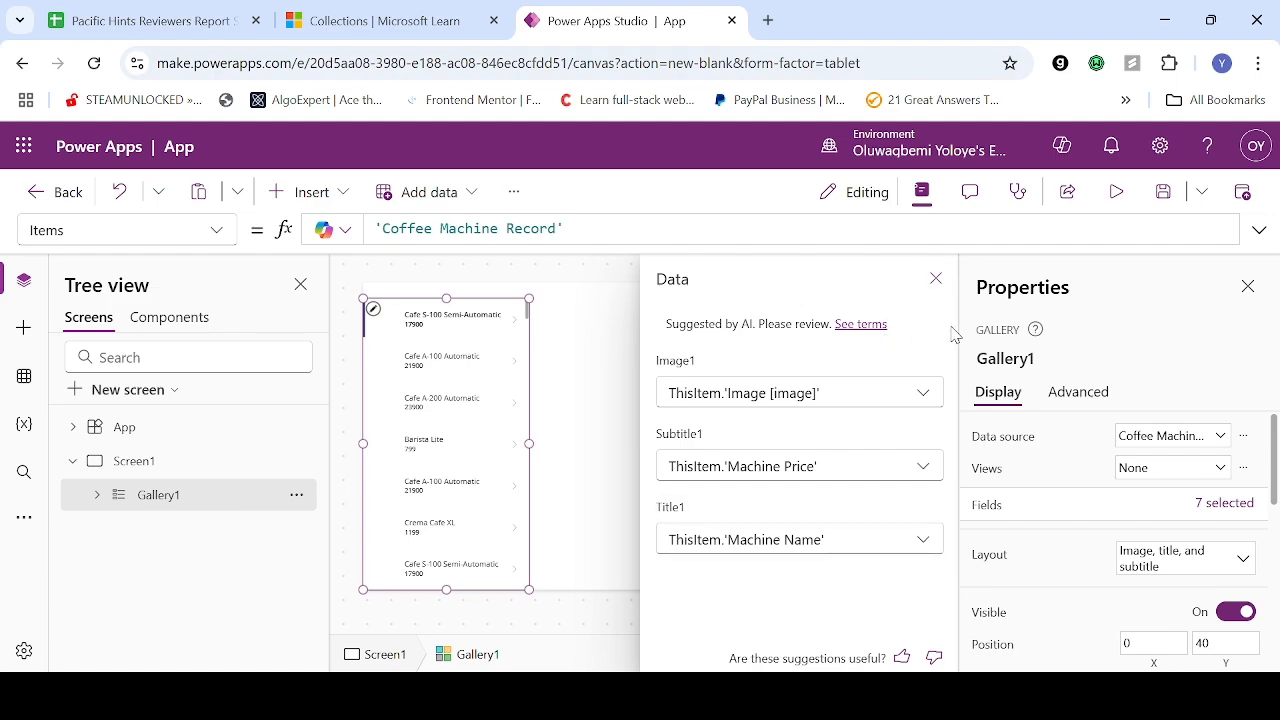
left_click(934, 280)
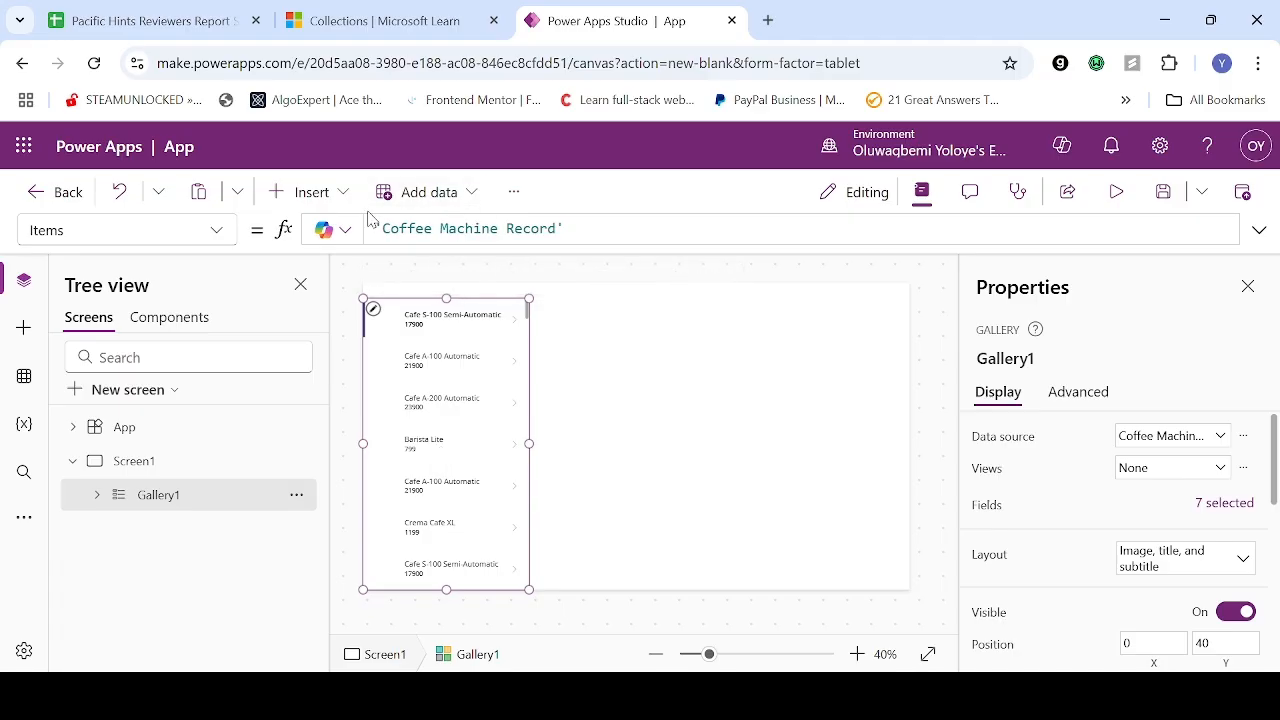
Insert an edit form on Screen1 and set its data source to Coffee Machine Record
left_click(330, 200)
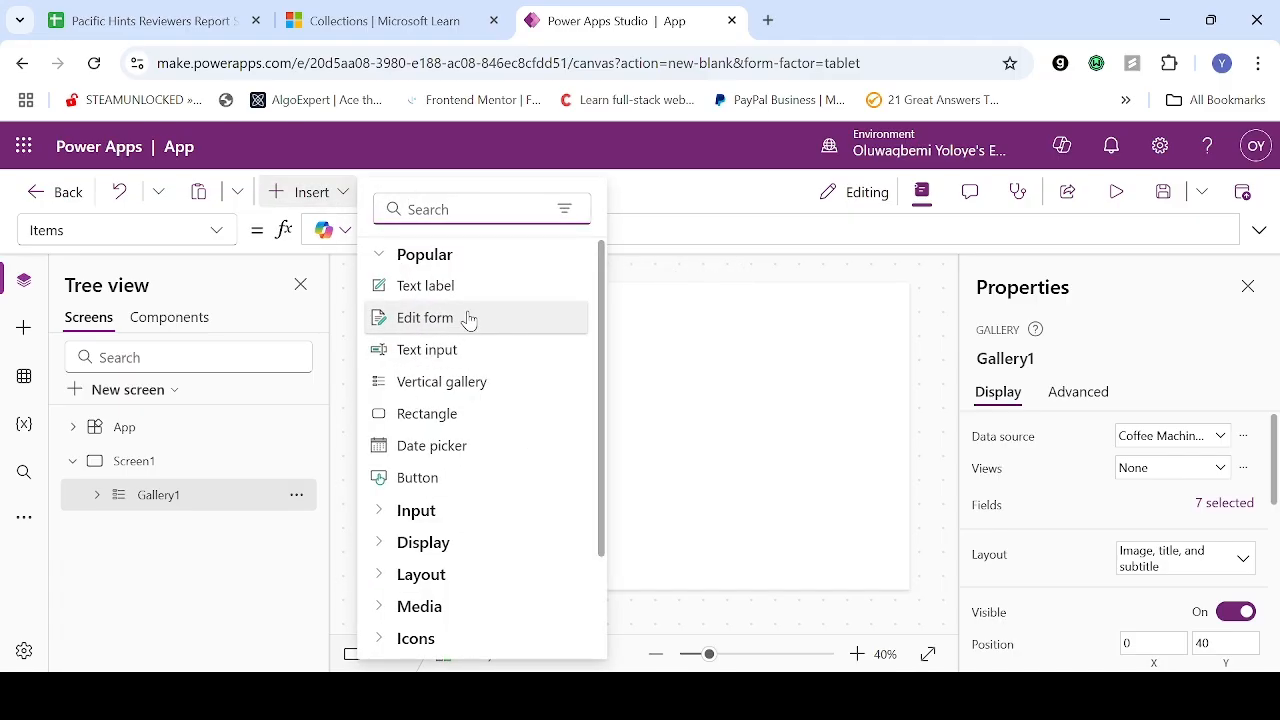
left_click(469, 319)
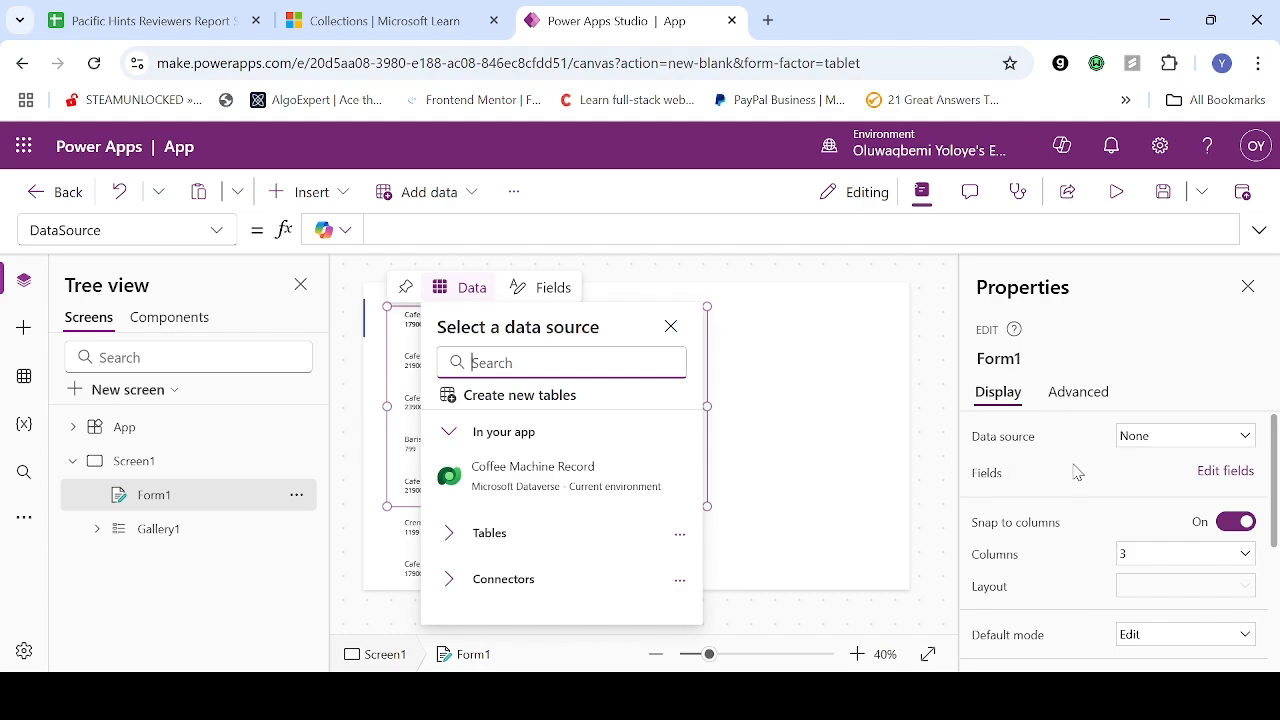
left_click(1245, 438)
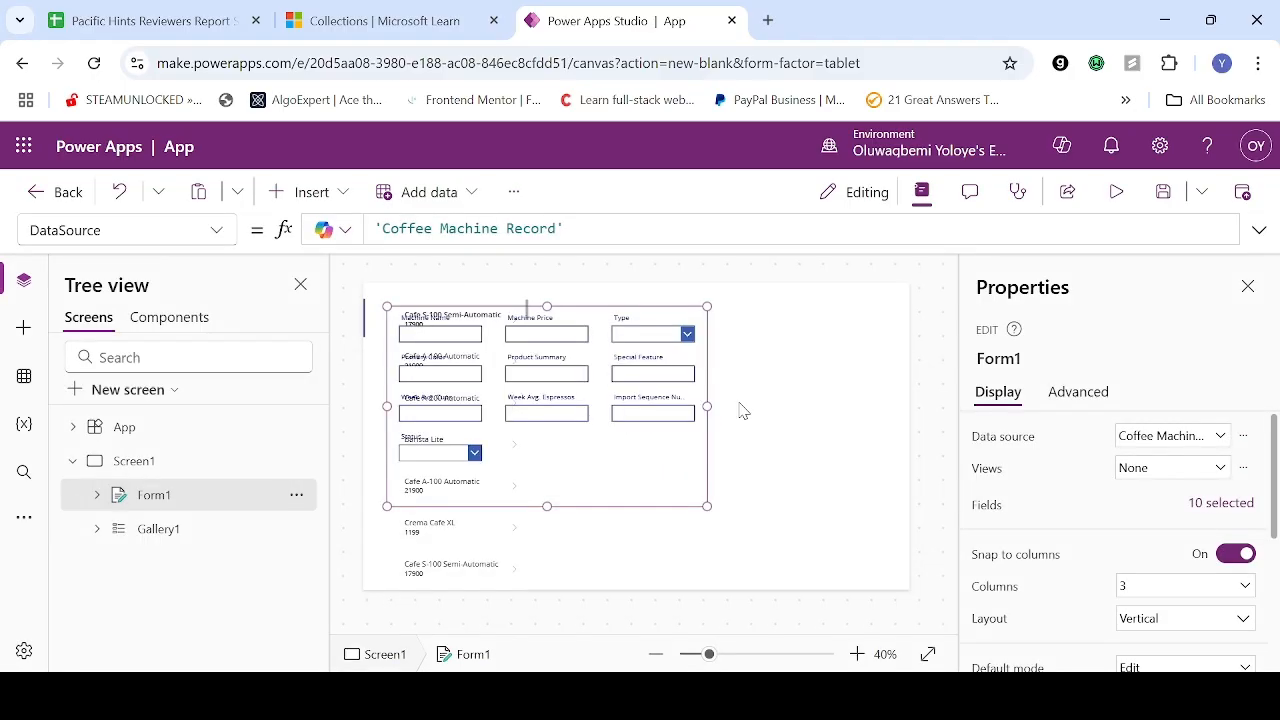
Move the edit form beside the gallery and enlarge it to fill the remaining width and height of the screen
left_click(668, 320)
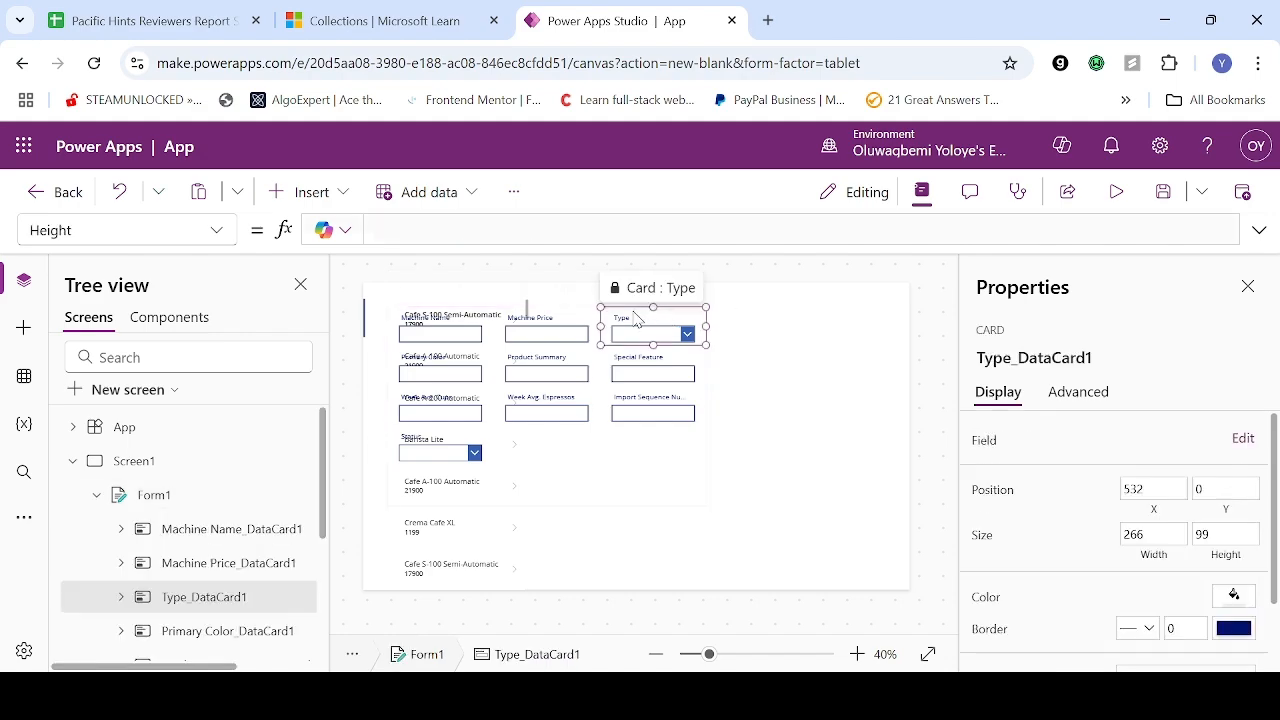
left_click(629, 451)
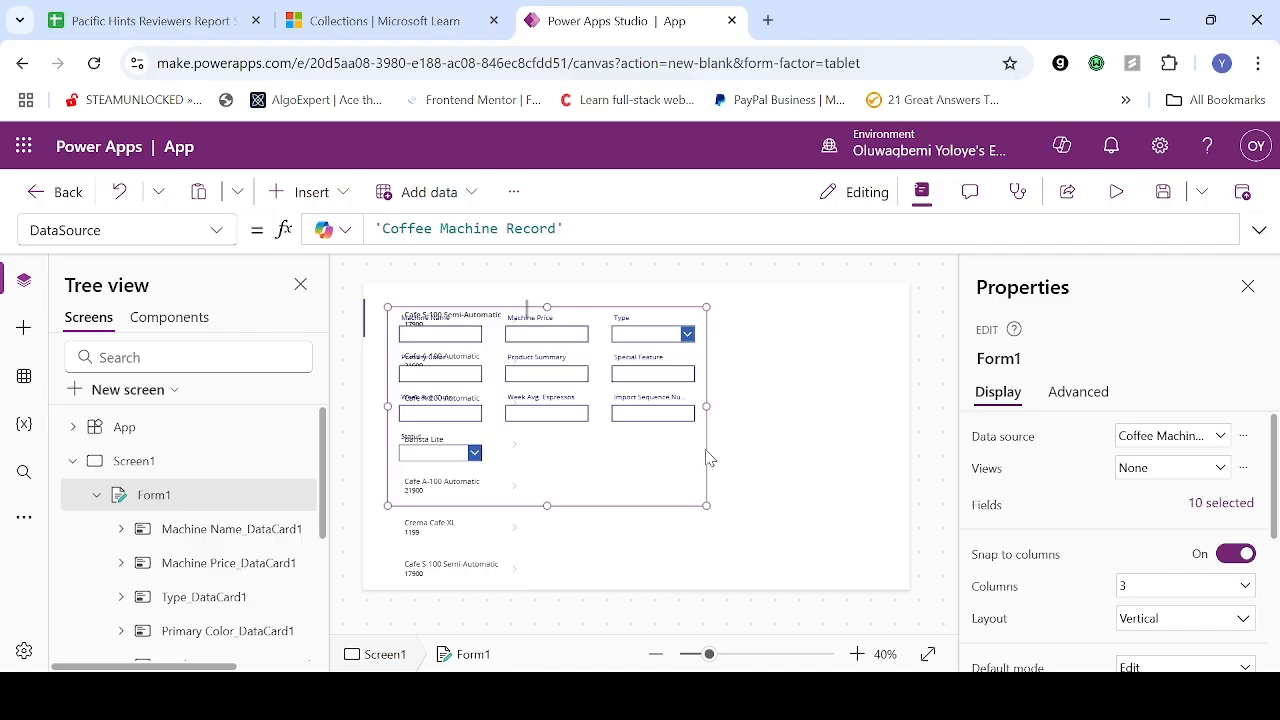
left_click_drag(706, 466, 868, 458)
left_click_drag(710, 499, 704, 583)
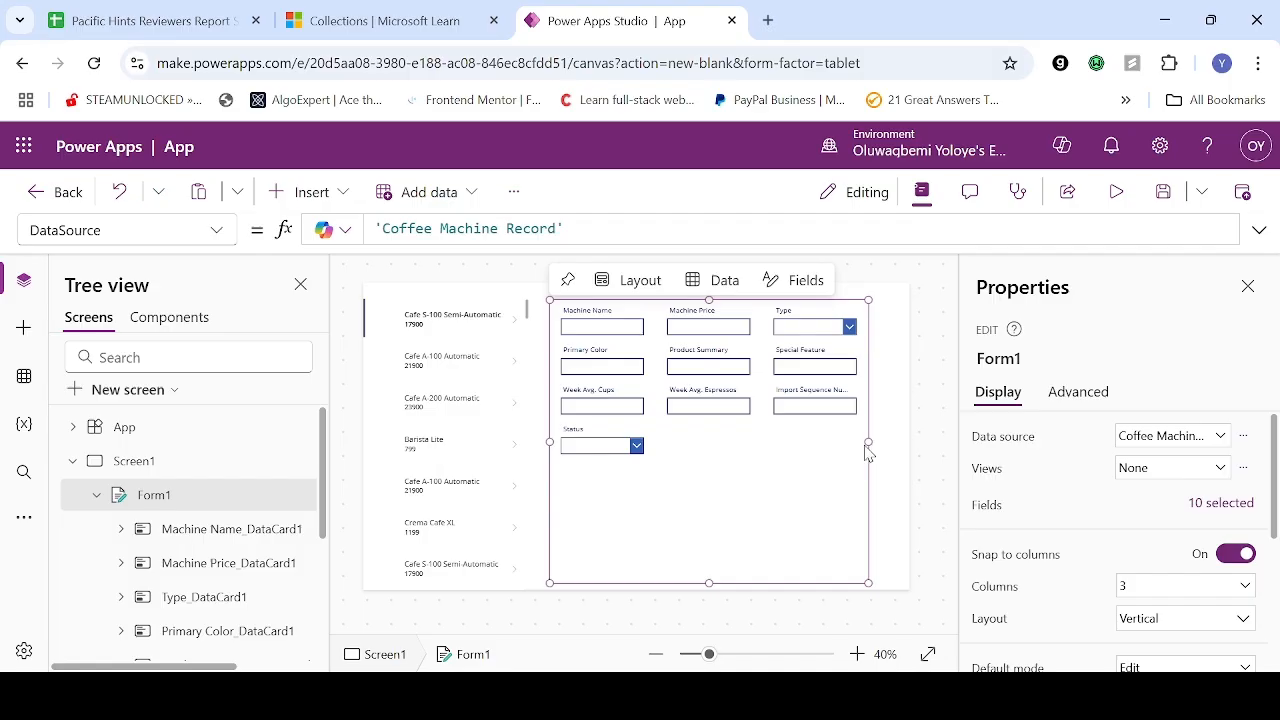
left_click_drag(868, 442, 909, 443)
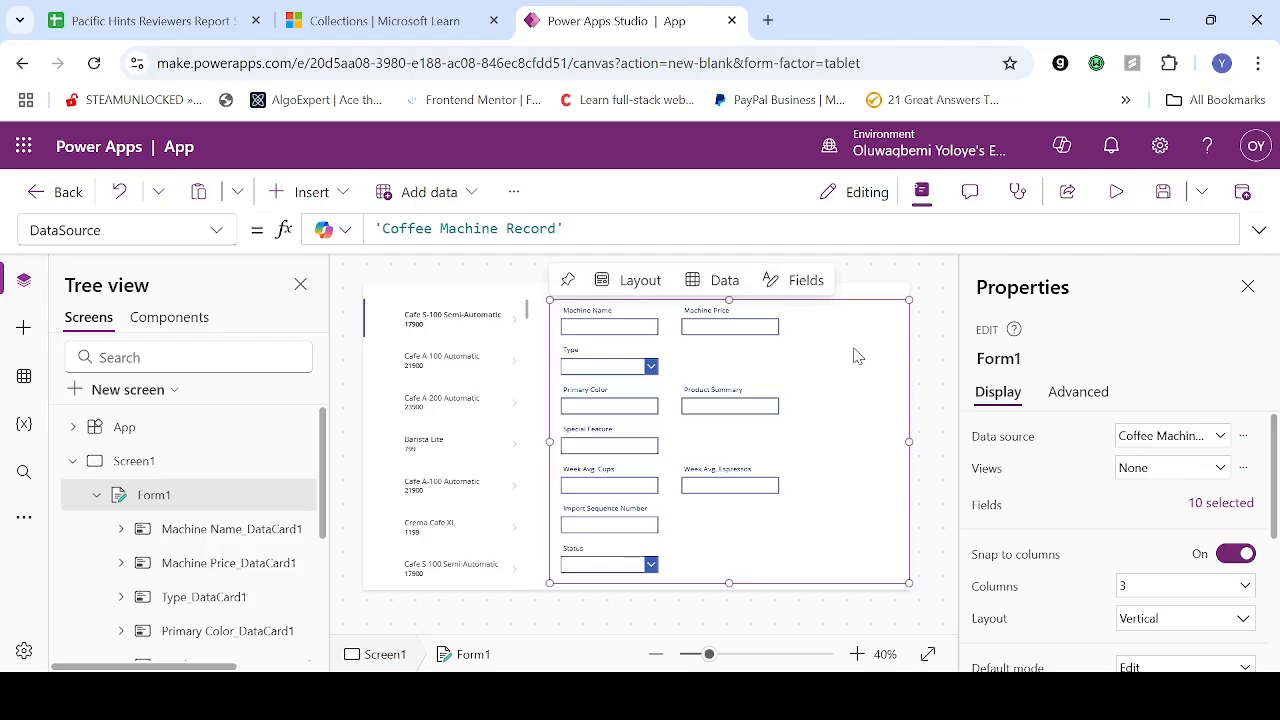
left_click(921, 272)
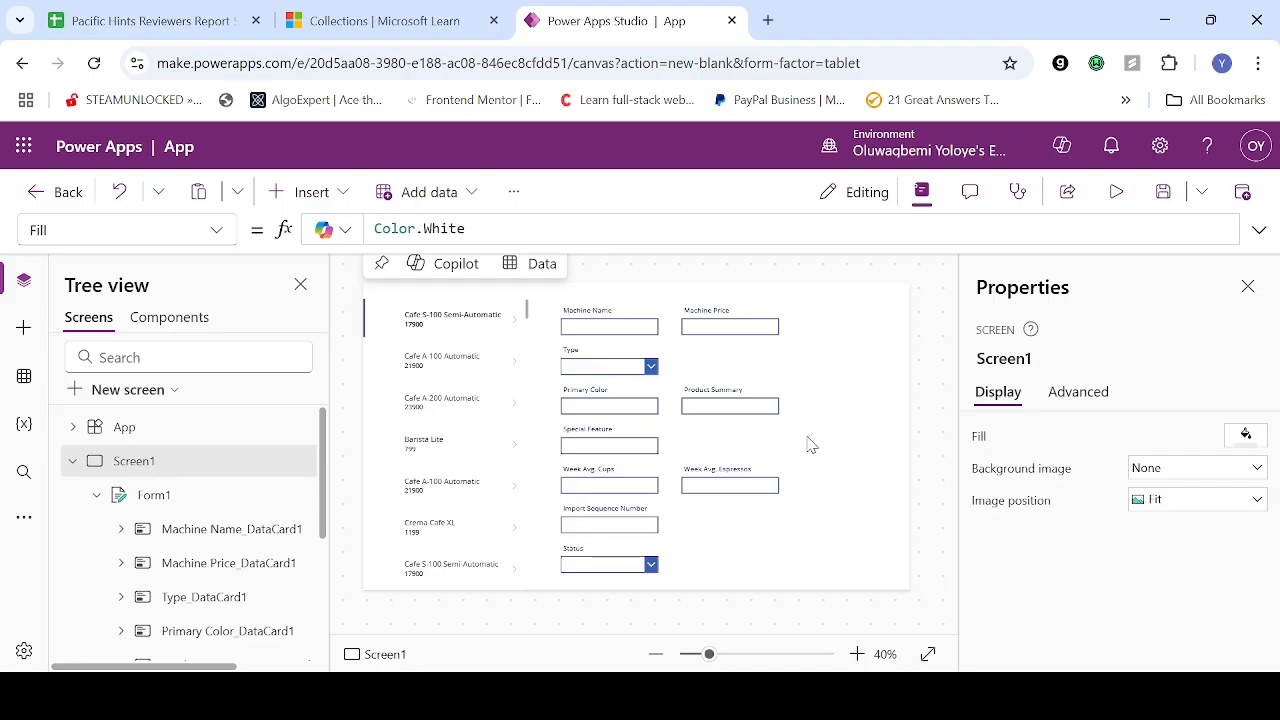
Review the edit form's included fields and the other table fields available to add, without adding any
left_click(868, 354)
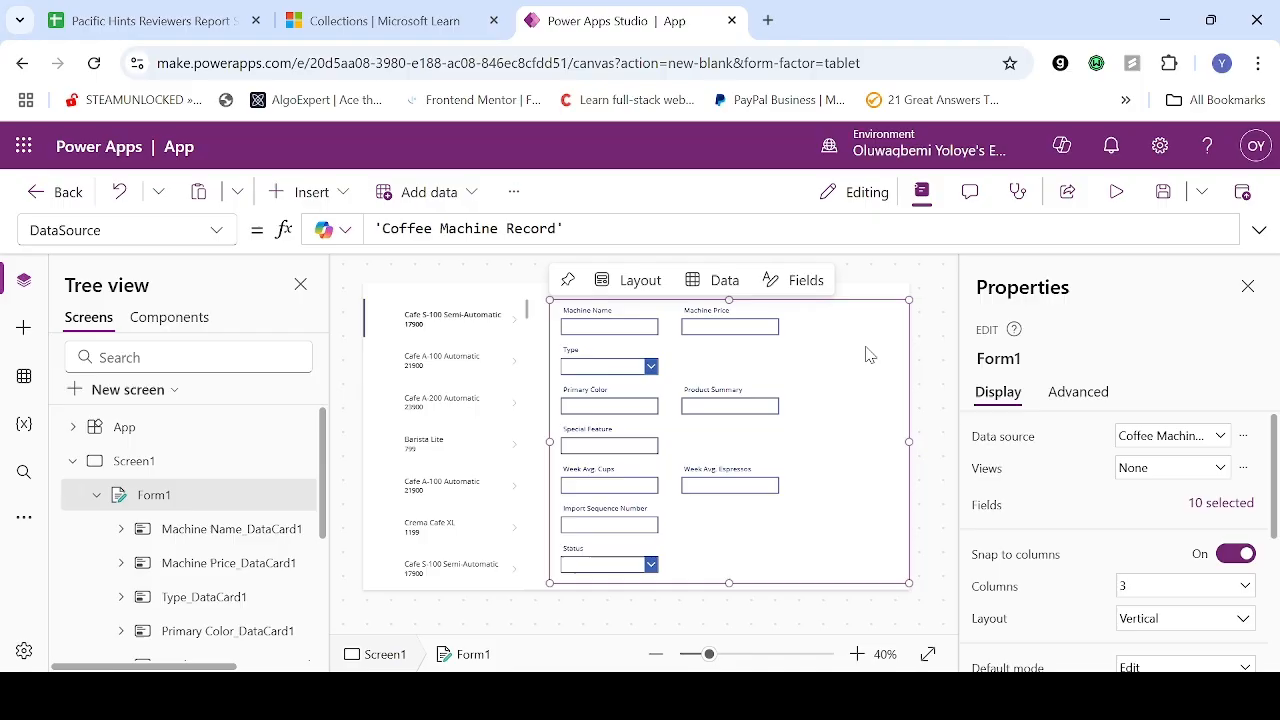
left_click(1222, 503)
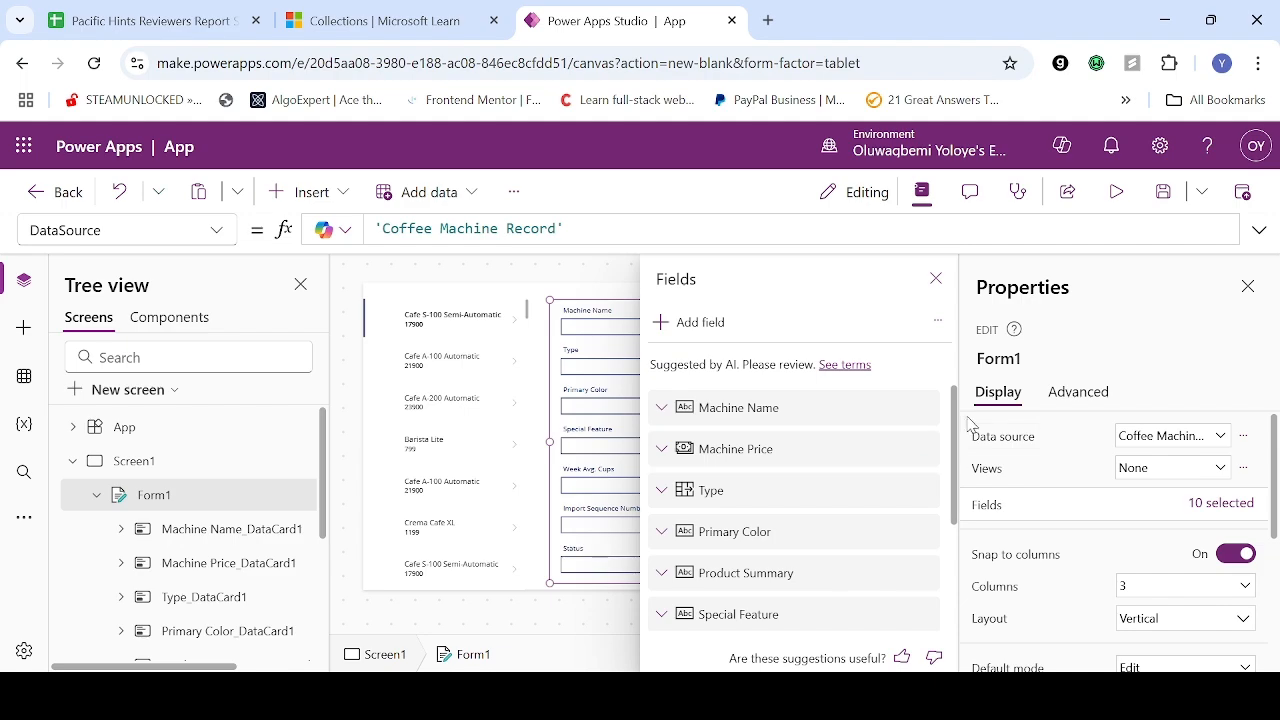
left_click_drag(958, 415, 958, 320)
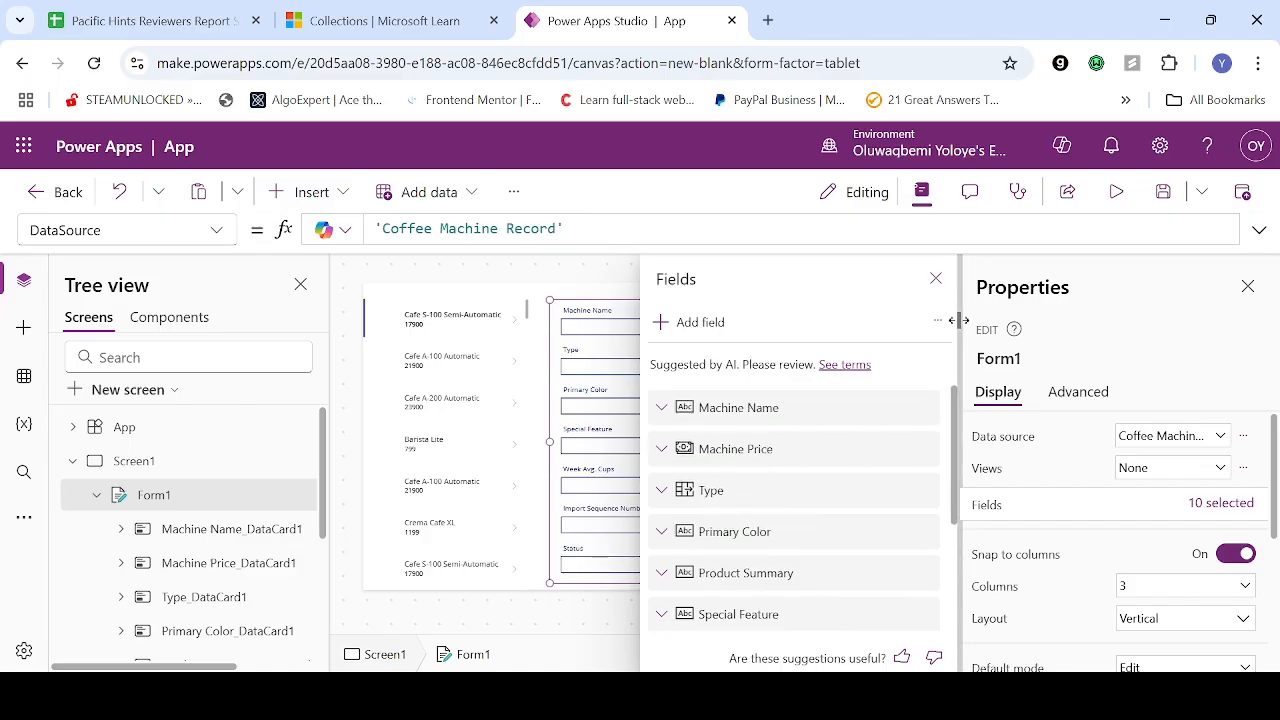
left_click(697, 323)
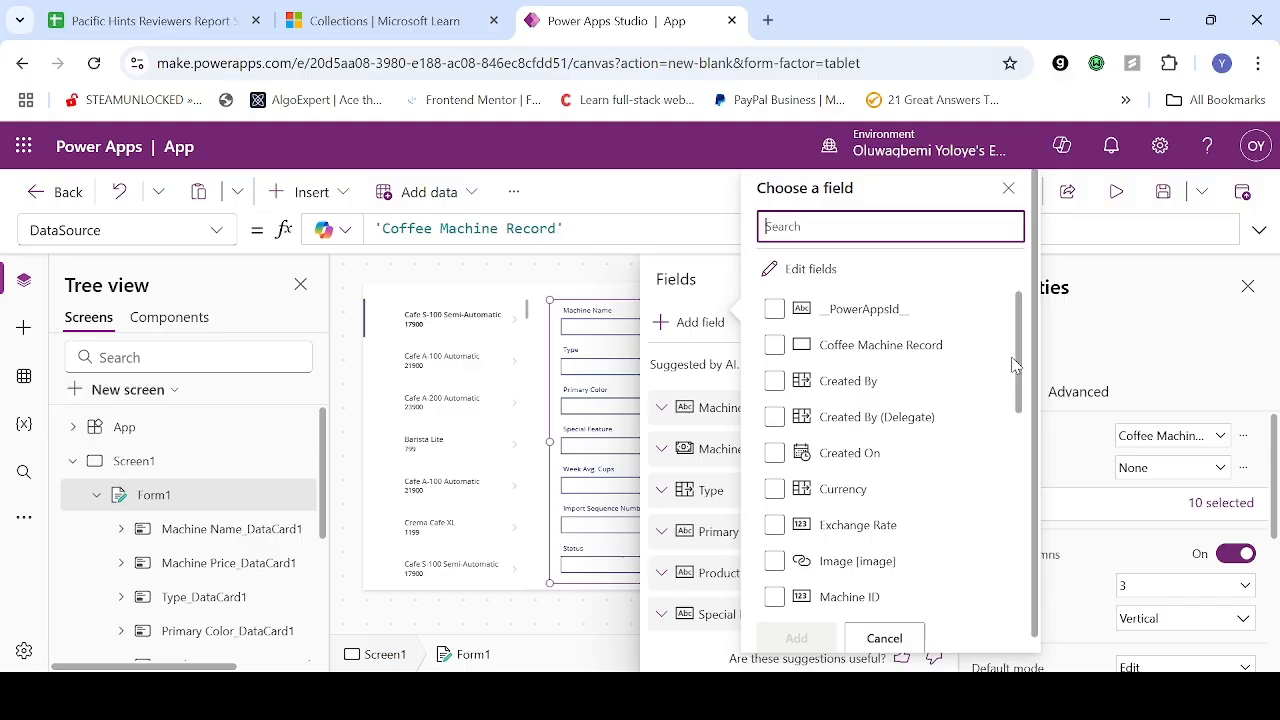
left_click_drag(1021, 378, 982, 3)
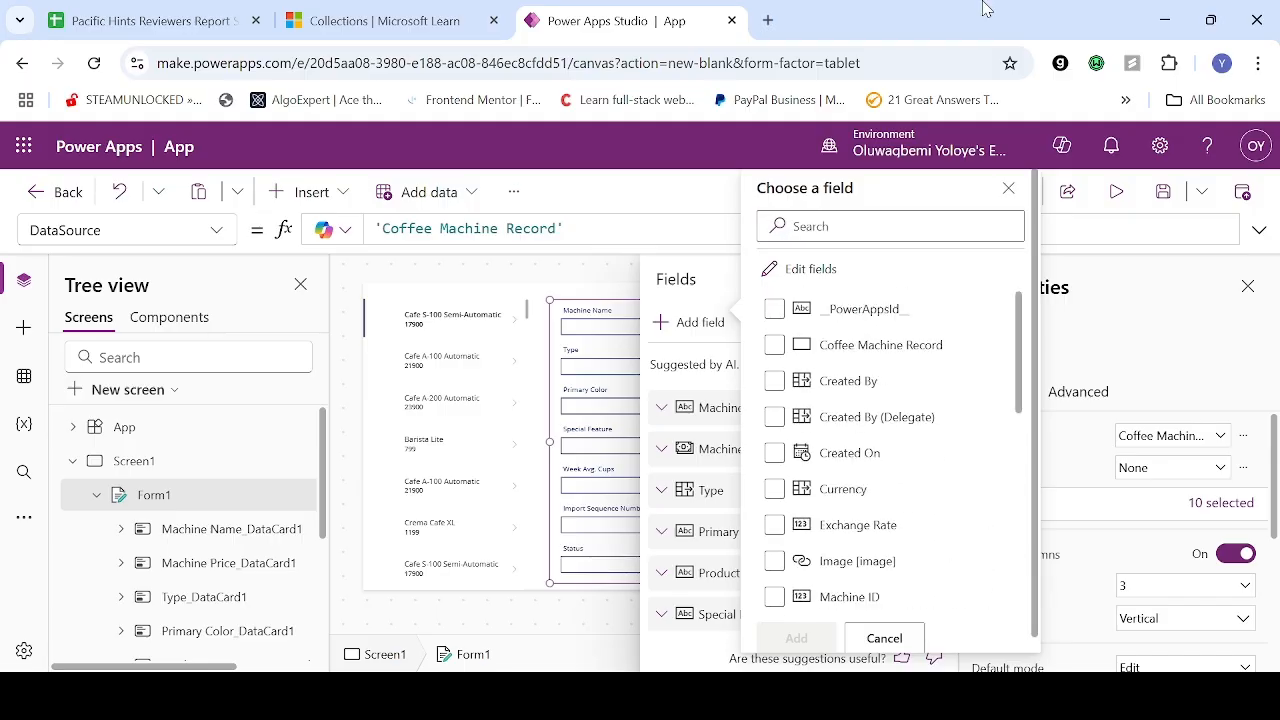
left_click(1009, 189)
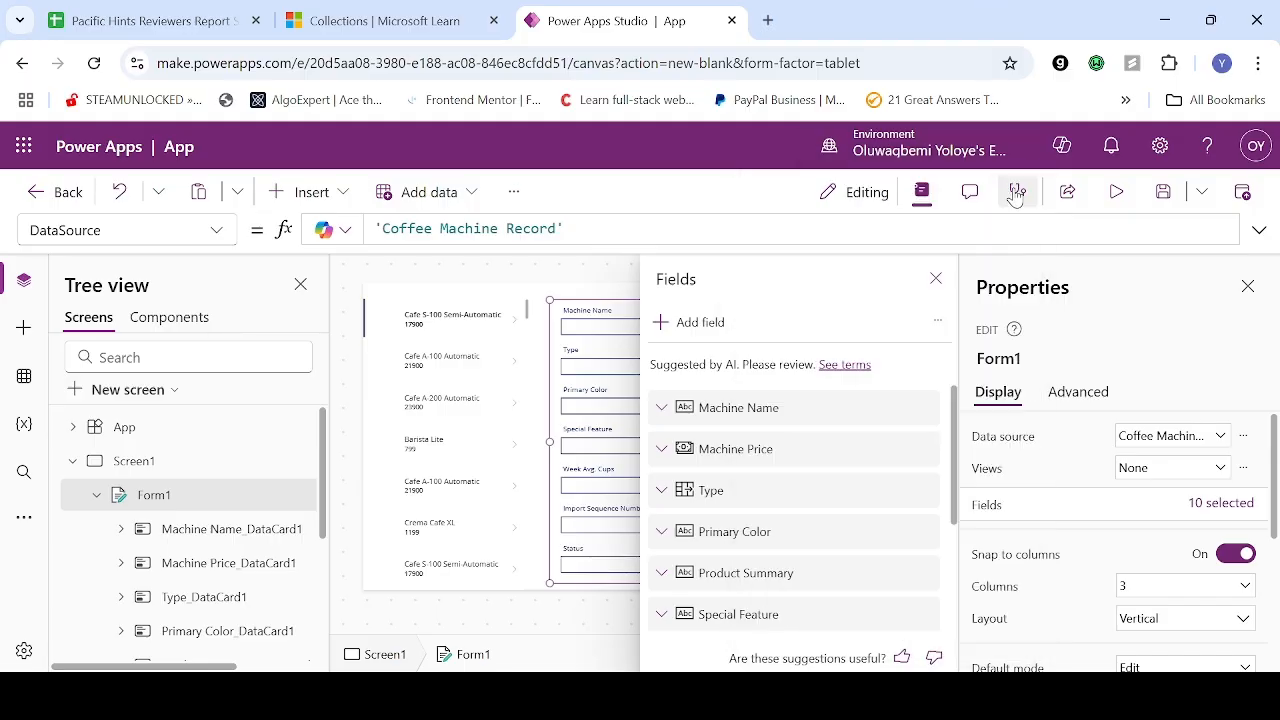
left_click(935, 279)
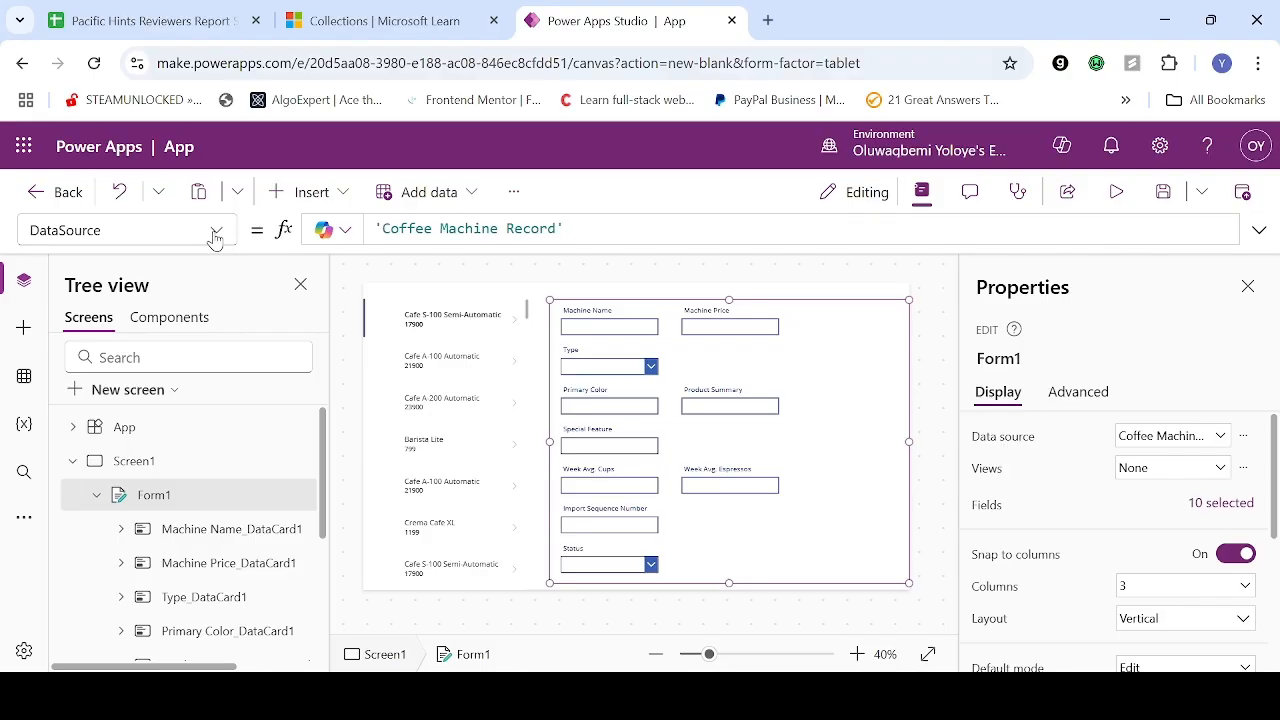
Set the edit form's Item property to Gallery1.Selected
left_click(213, 233)
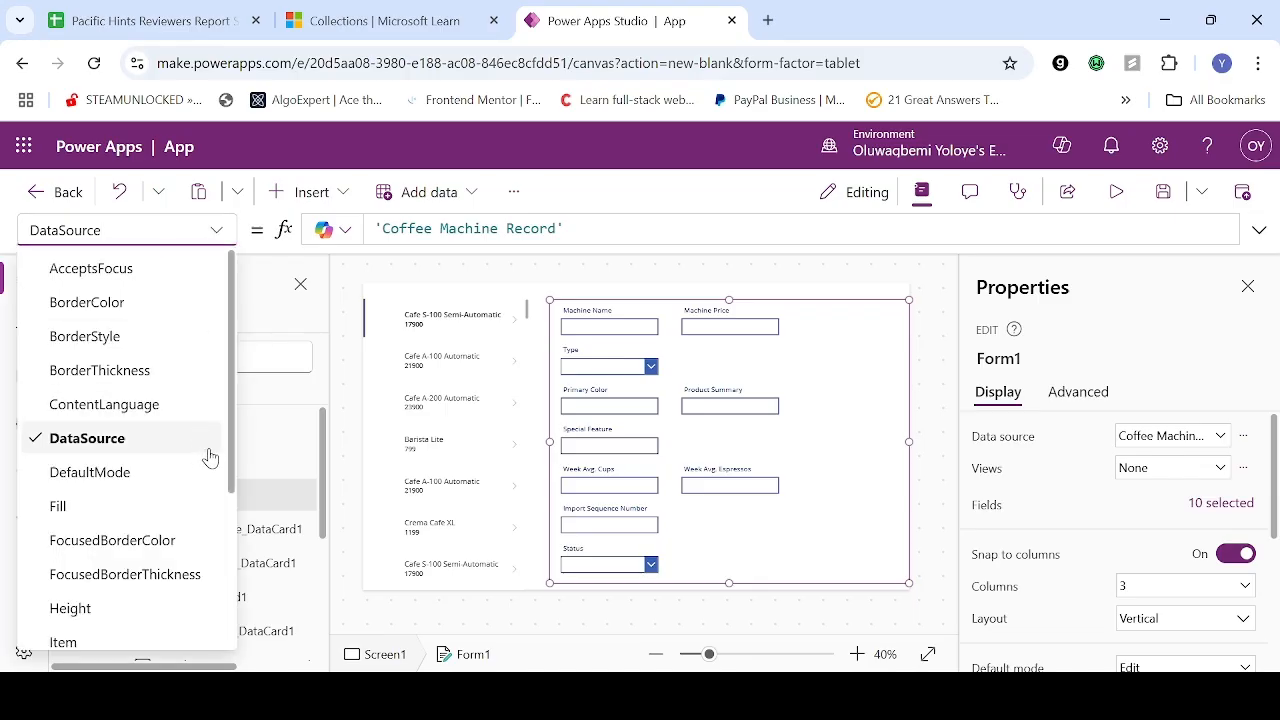
scroll(230, 440, "down", 1)
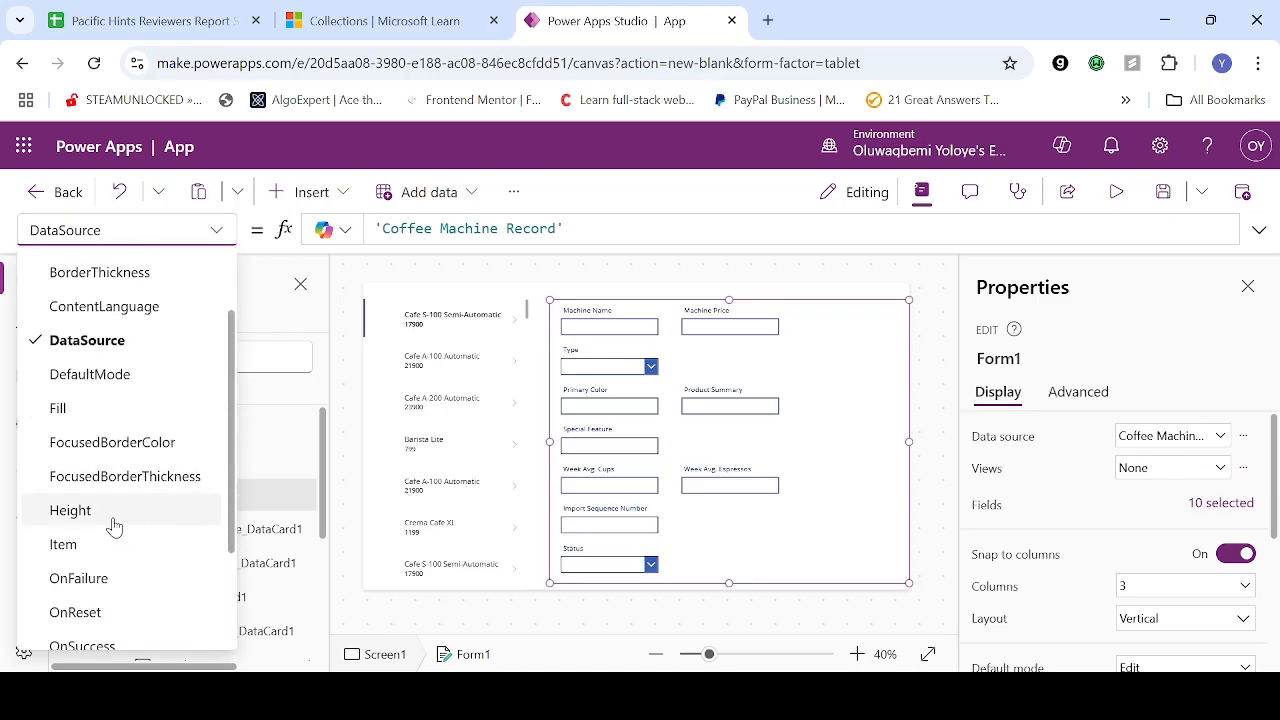
left_click(64, 544)
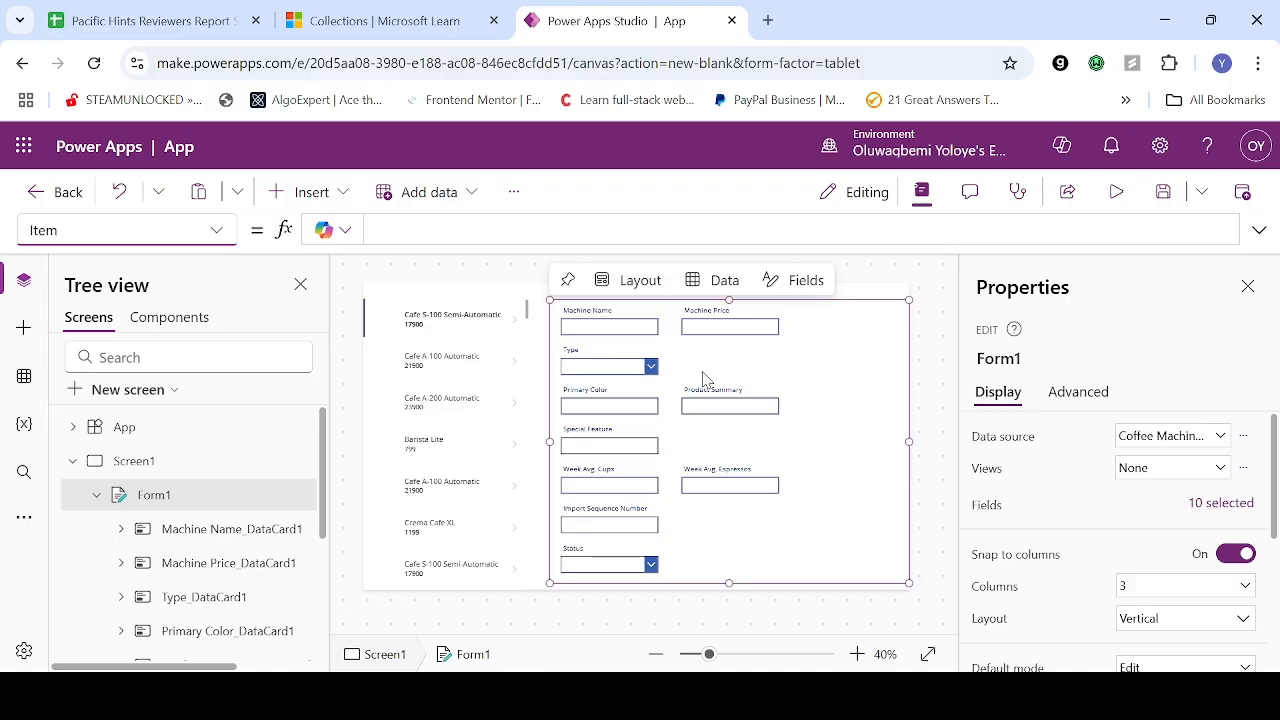
left_click(505, 231)
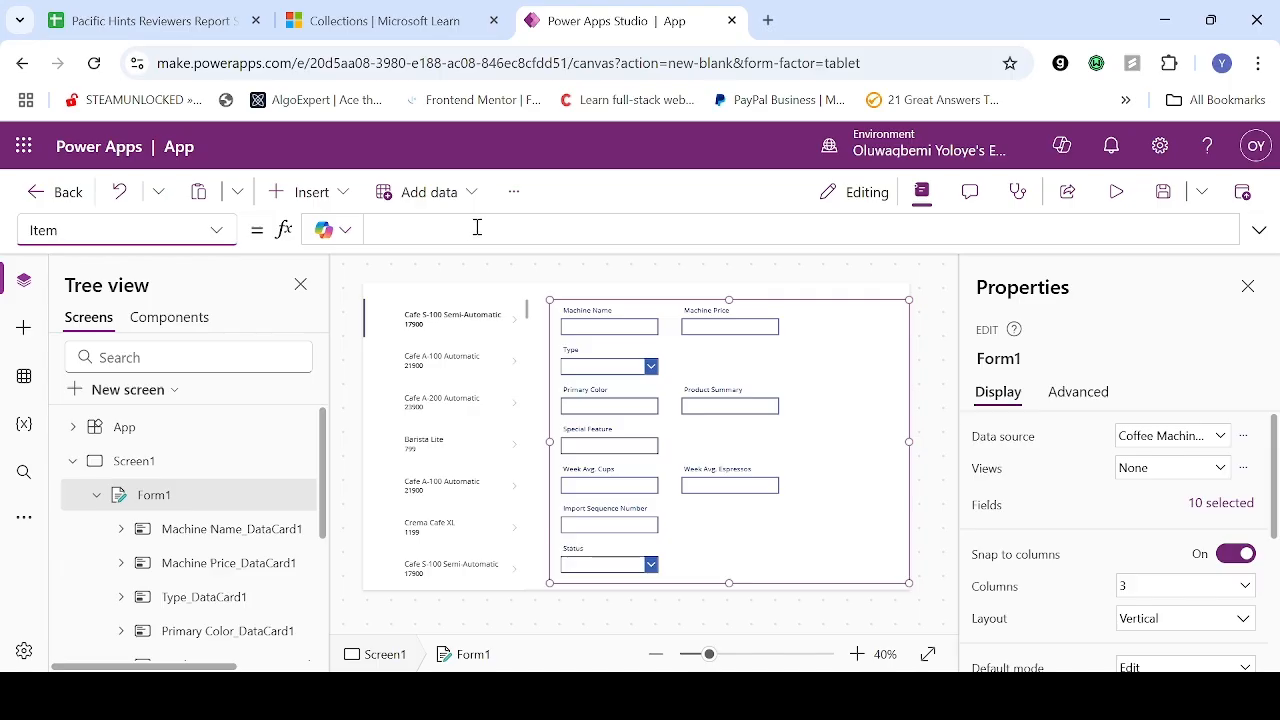
left_click(456, 231)
type("Ga")
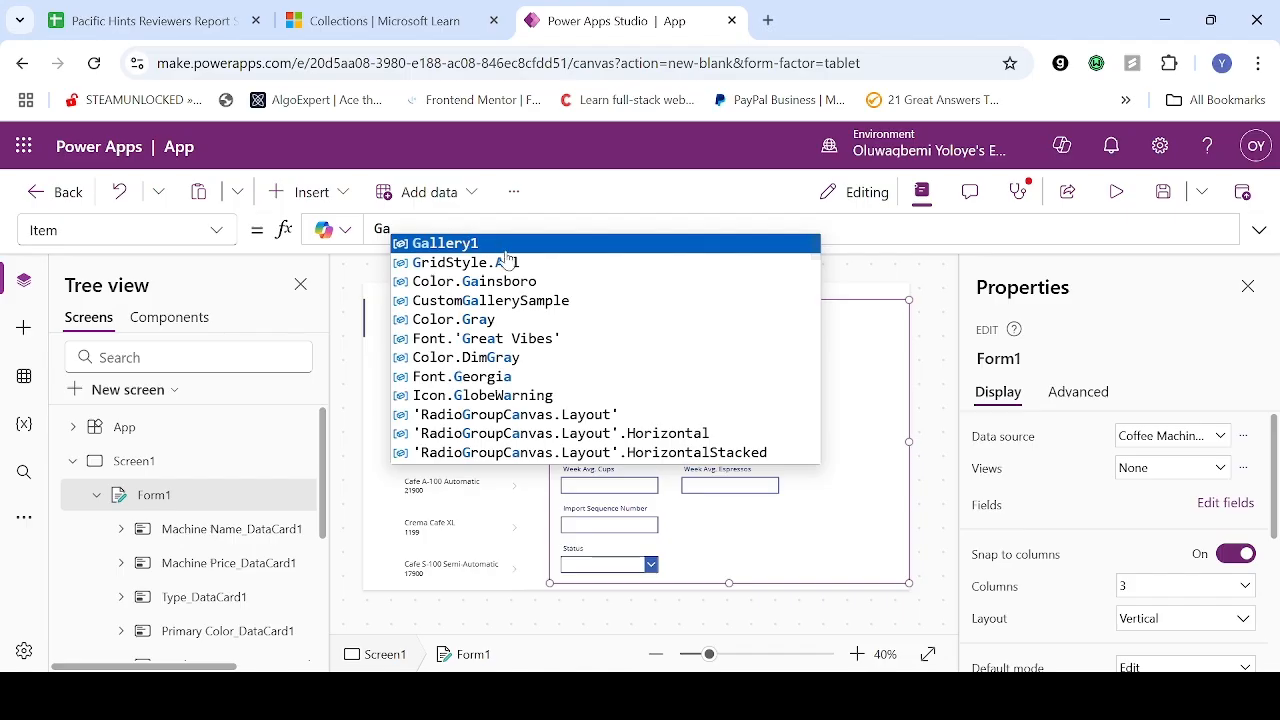
key("Return")
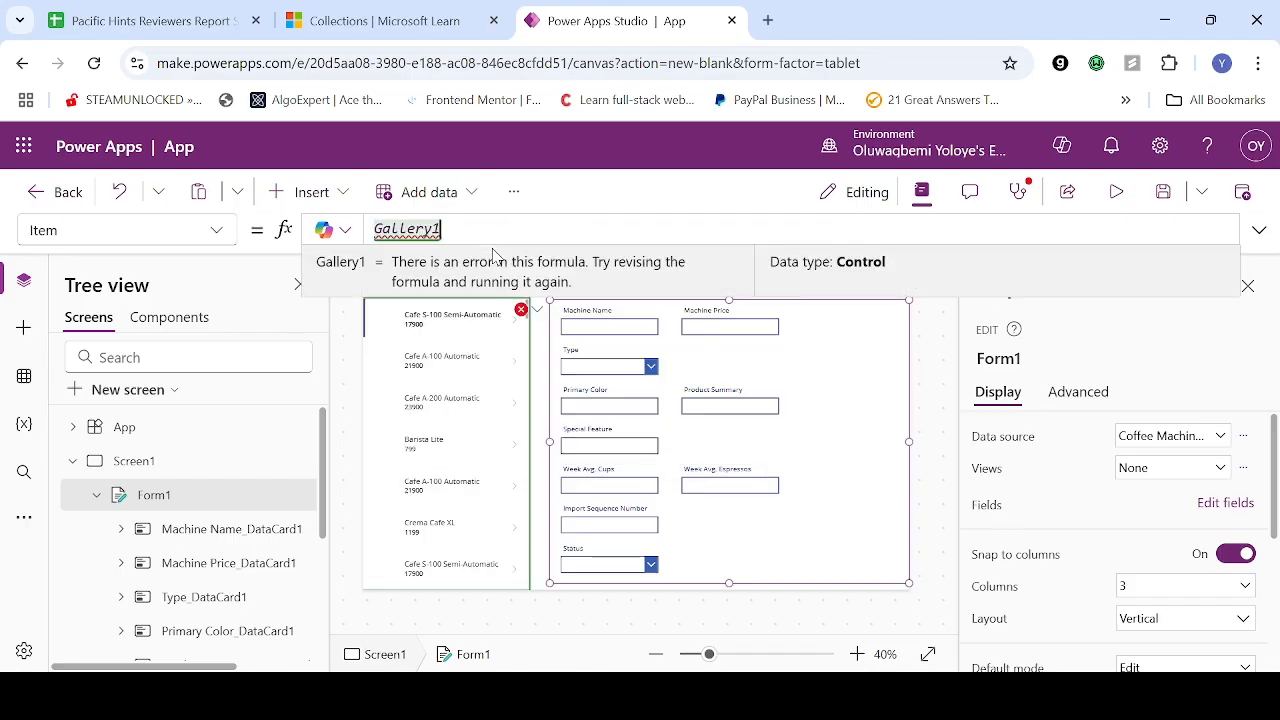
type(".")
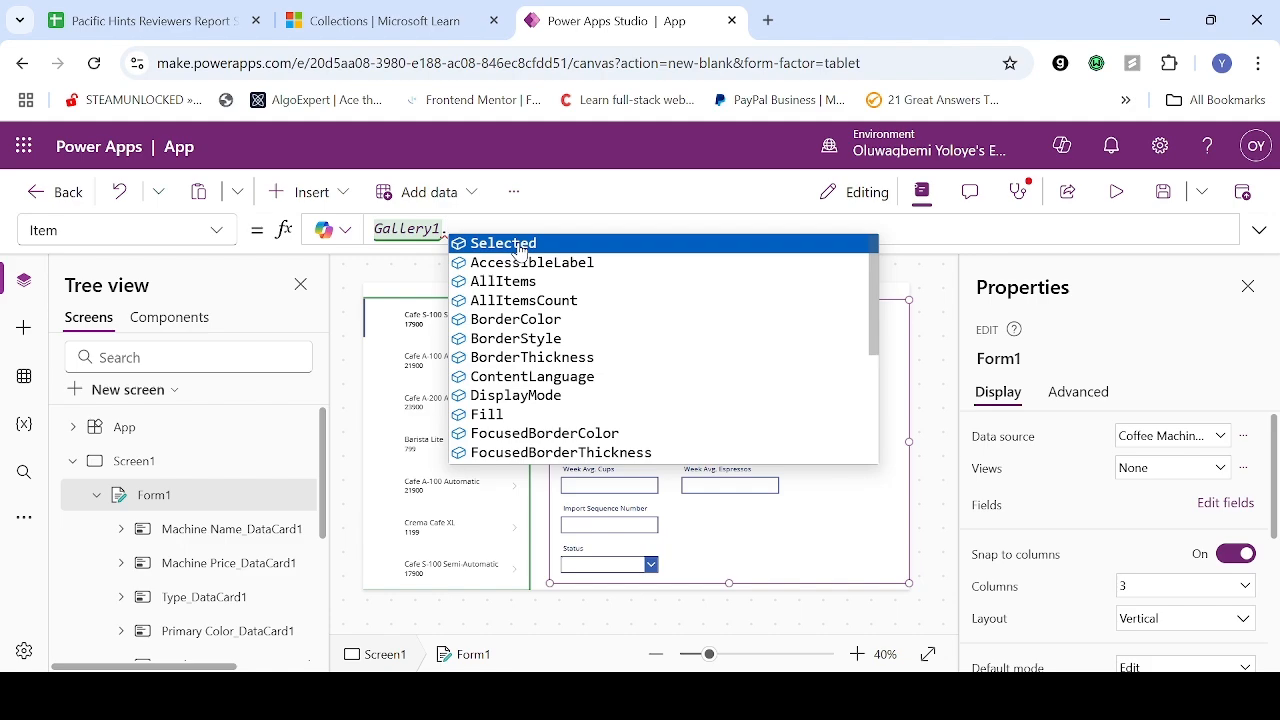
left_click(518, 246)
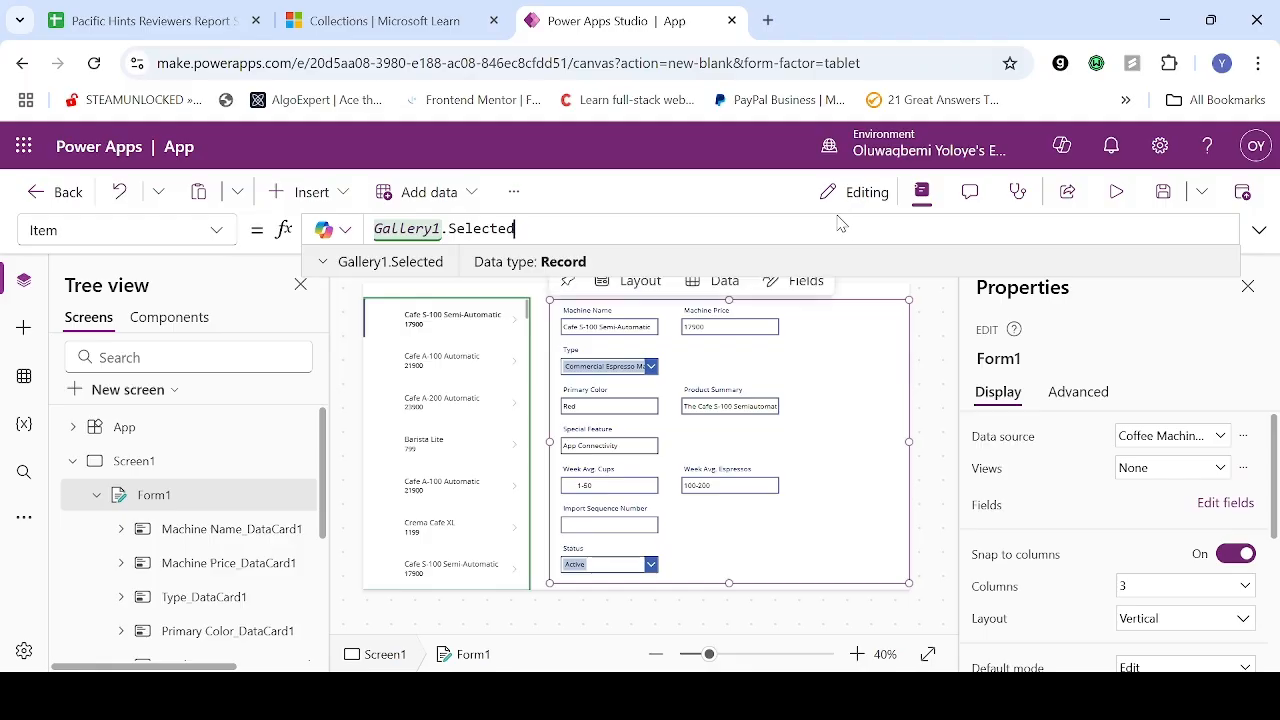
left_click(757, 202)
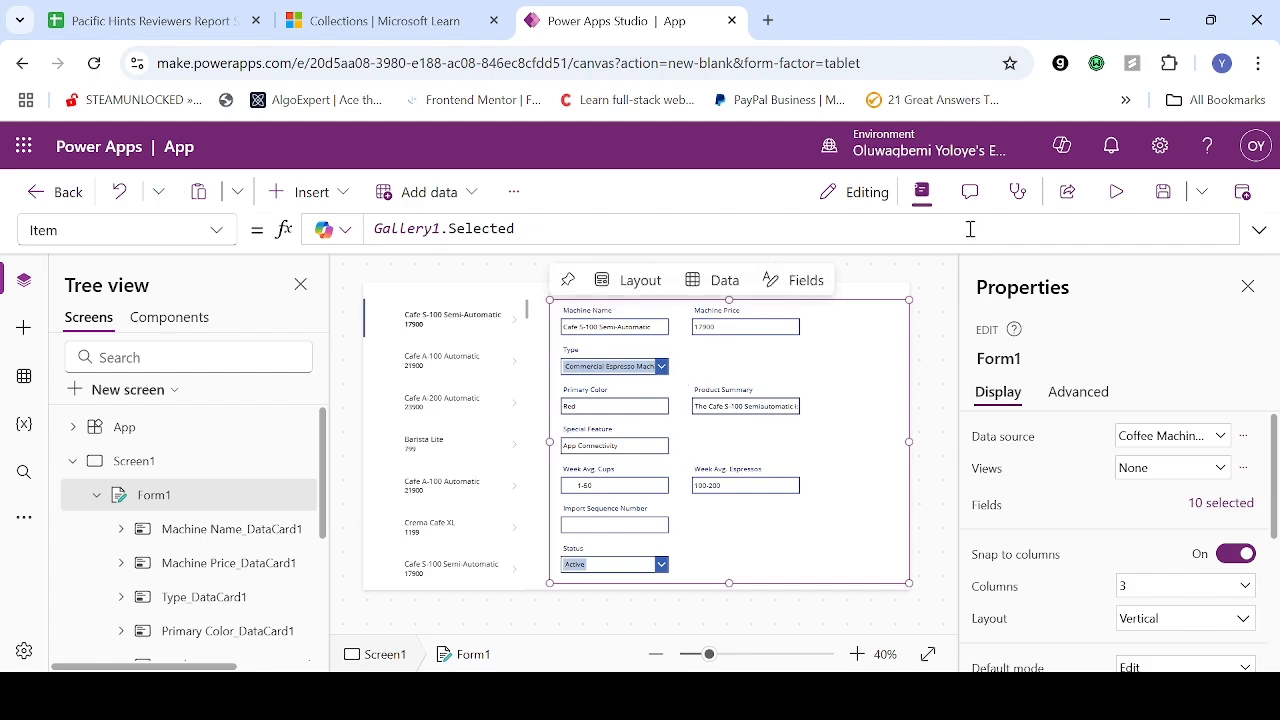
Preview the app and check the form with the Cafe A-100 Automatic, Barista Lite and Crema Cafe XL gallery records selected
left_click(1117, 193)
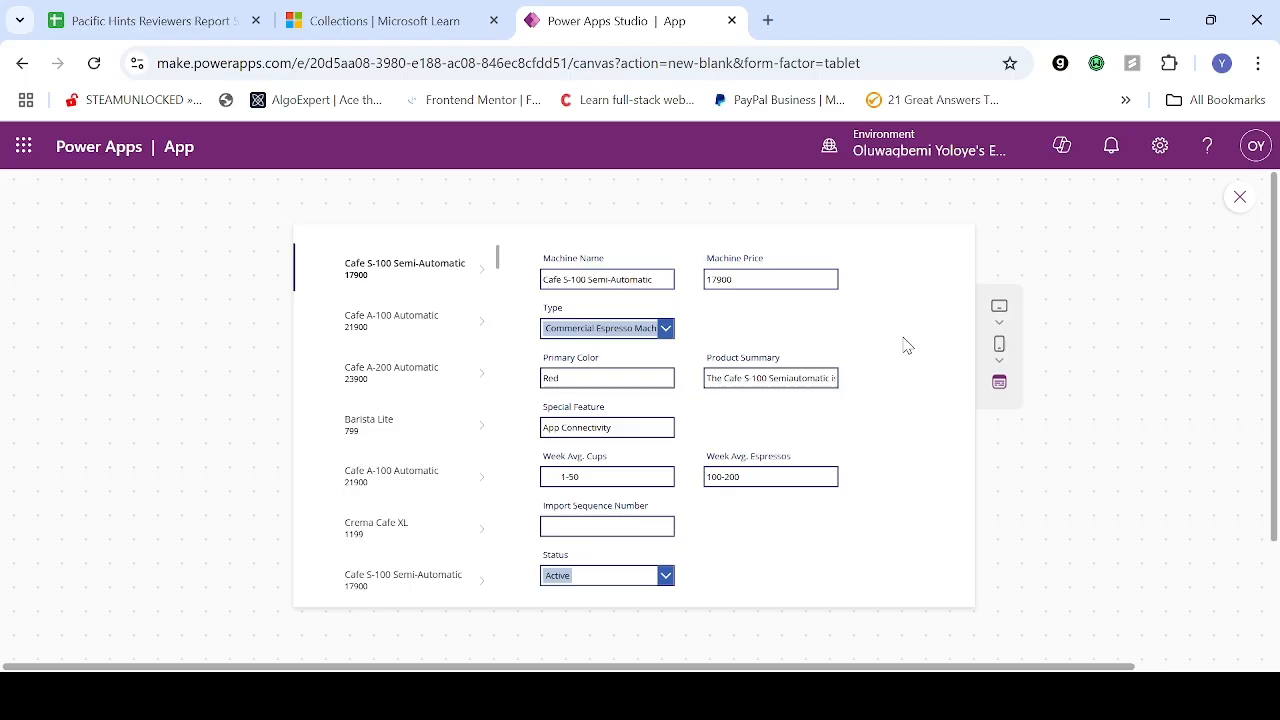
left_click(406, 317)
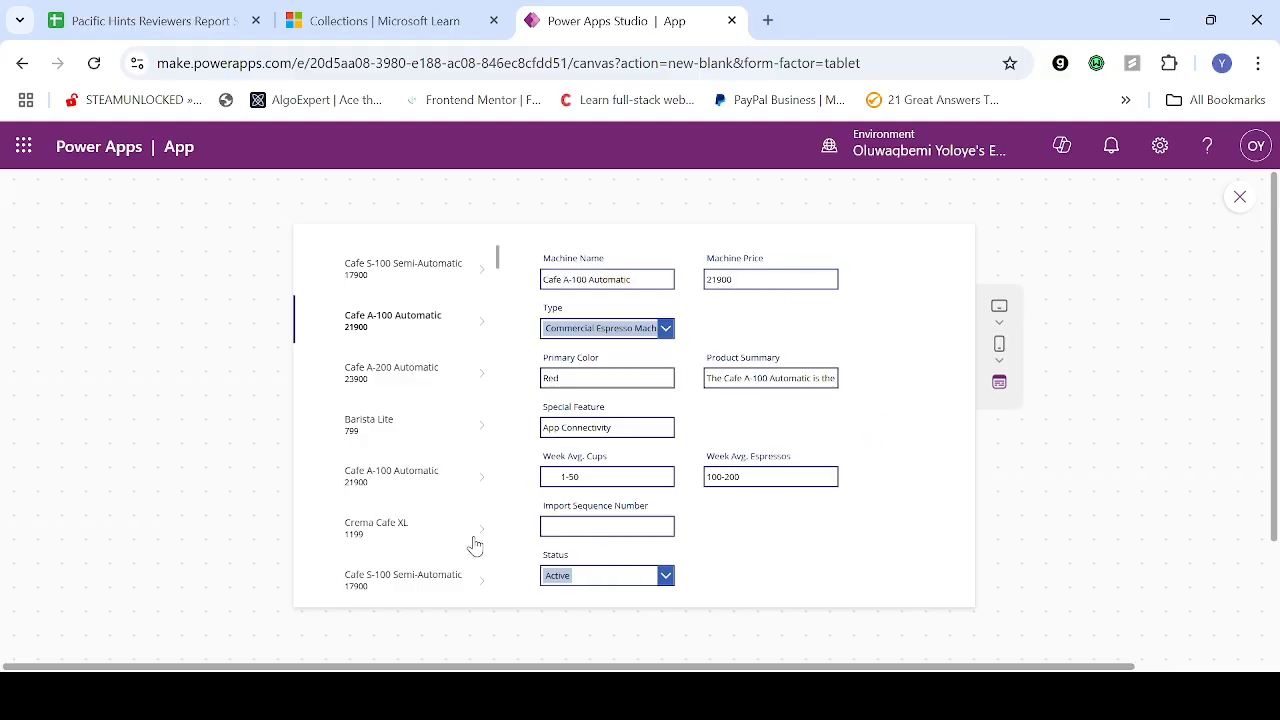
left_click(380, 418)
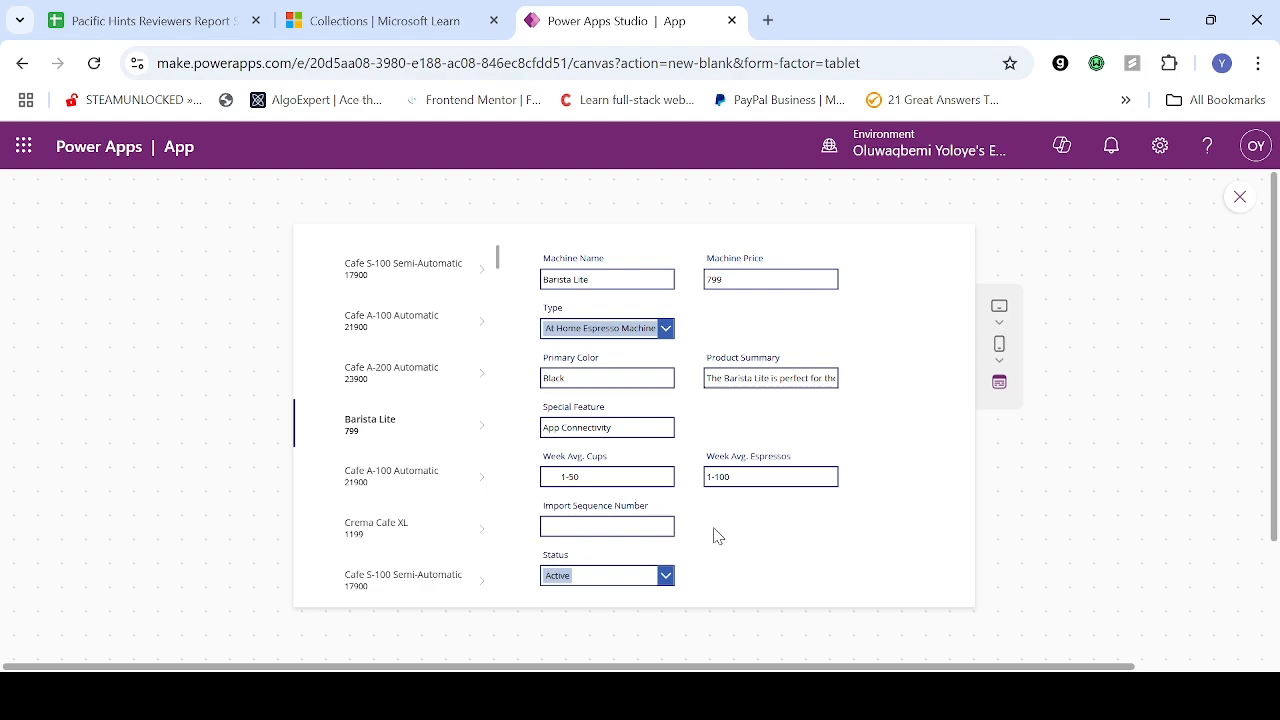
left_click(403, 470)
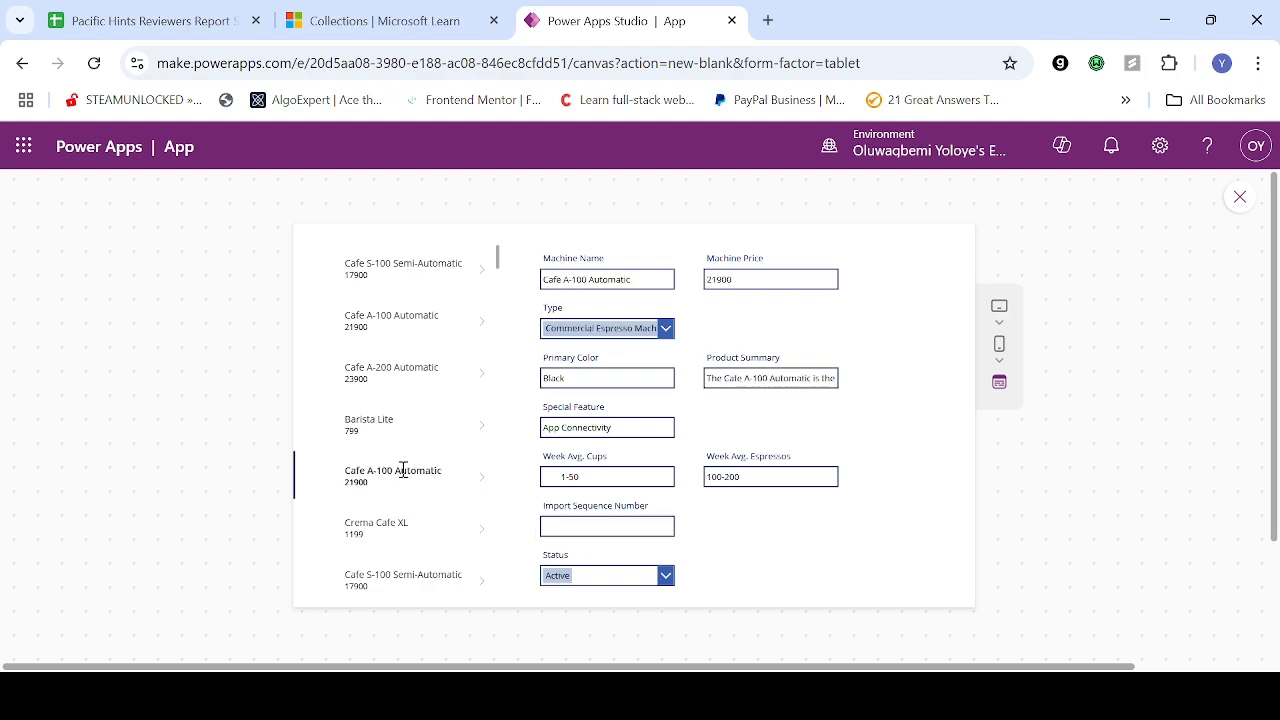
left_click(381, 525)
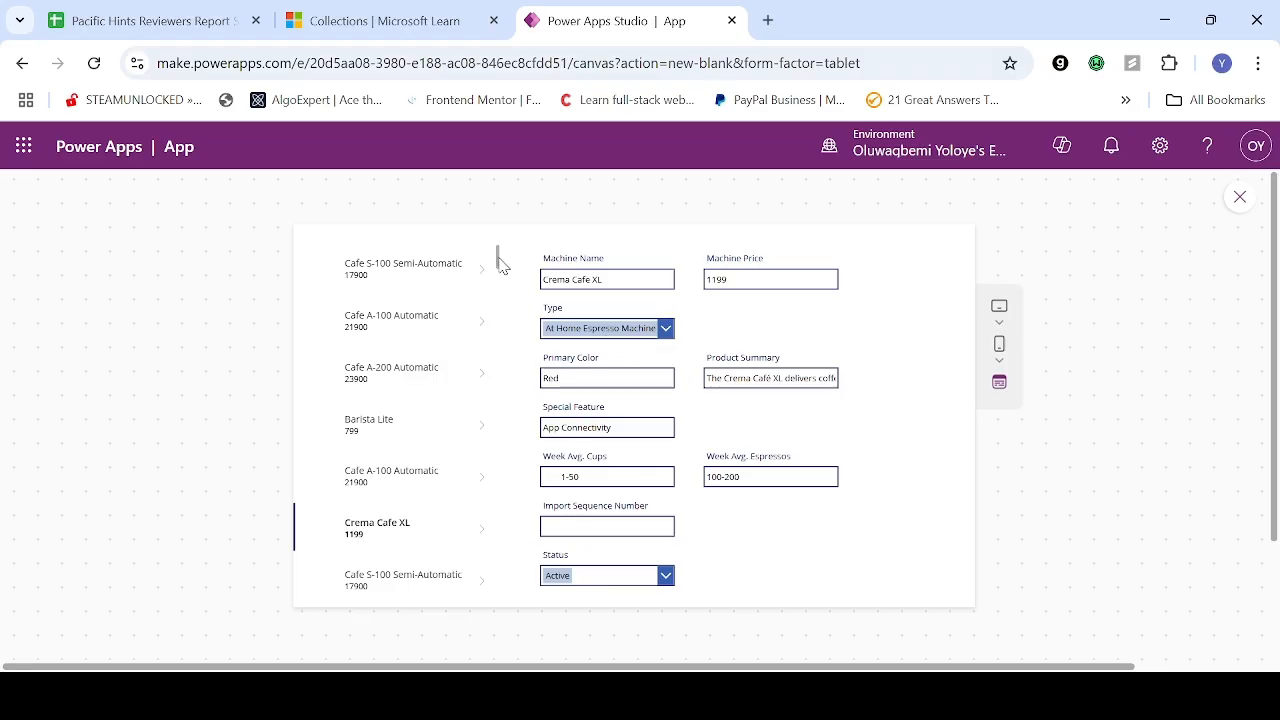
Check the form with a Cafe Grande record and both Cafe A-100 Automatic records selected, and exit the preview, dismissing the tip
scroll(500, 262, "down", 10)
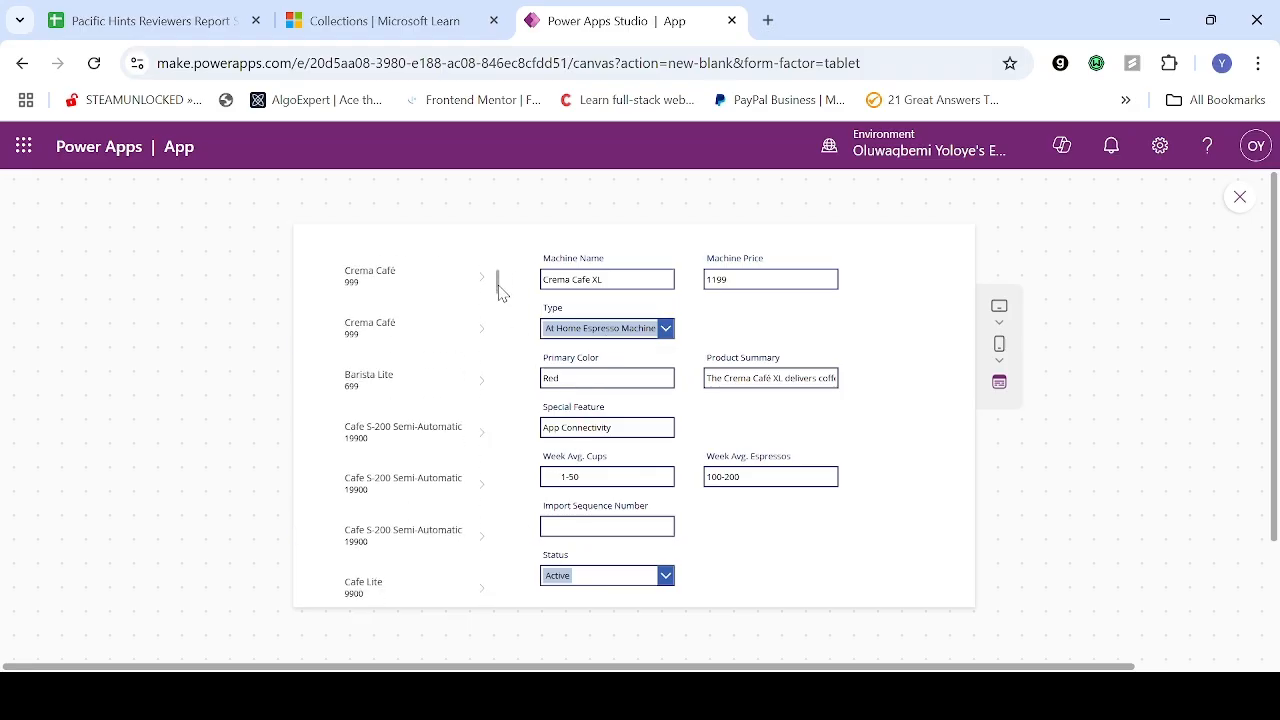
scroll(500, 320, "down", 5)
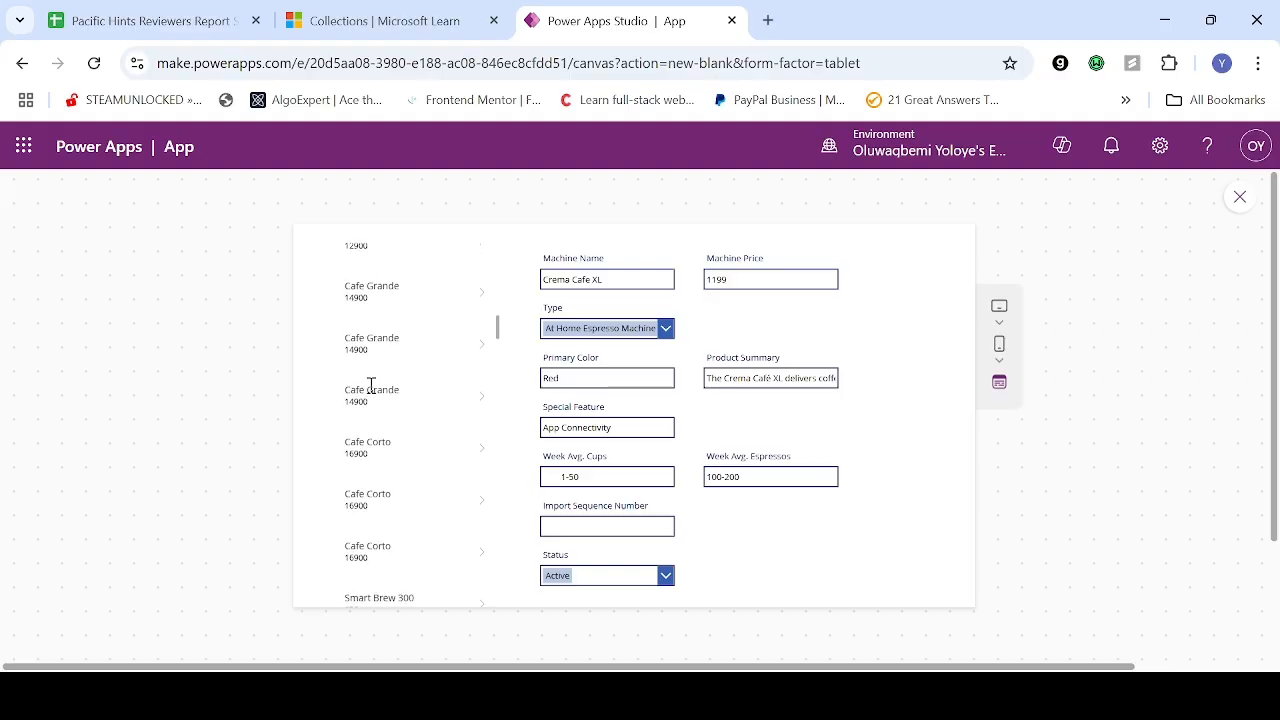
left_click(371, 388)
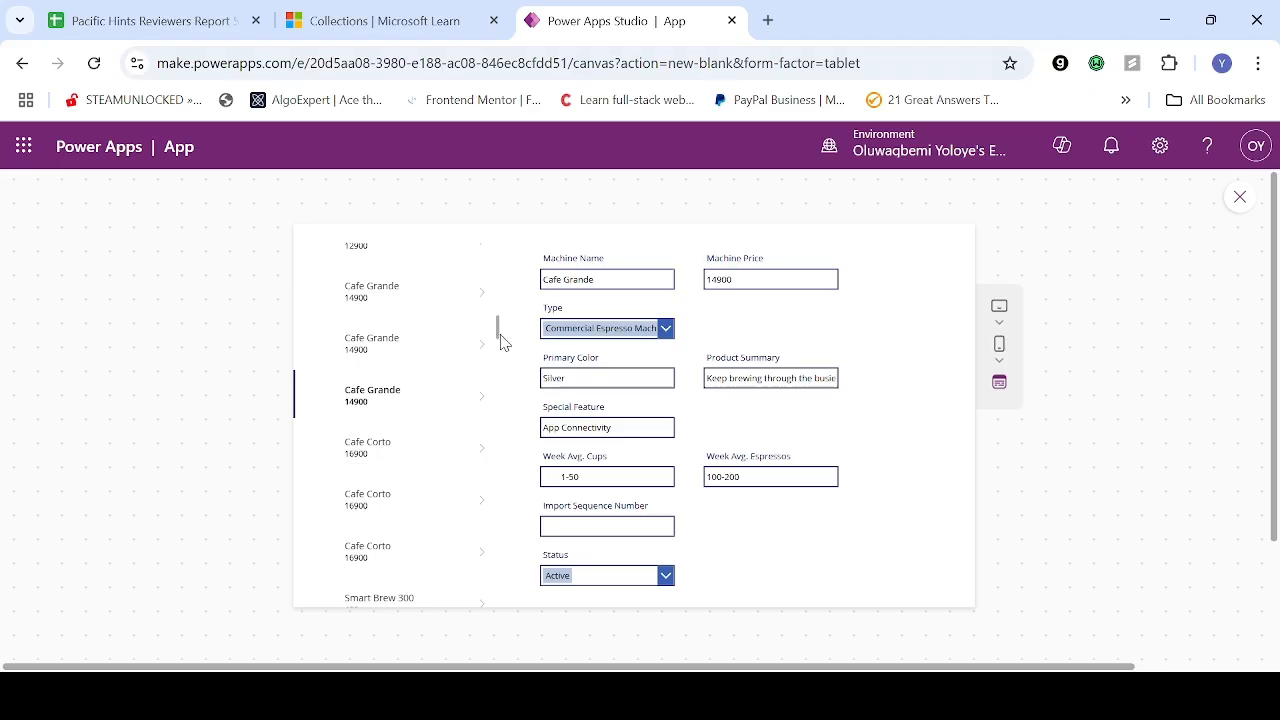
left_click_drag(498, 330, 506, 214)
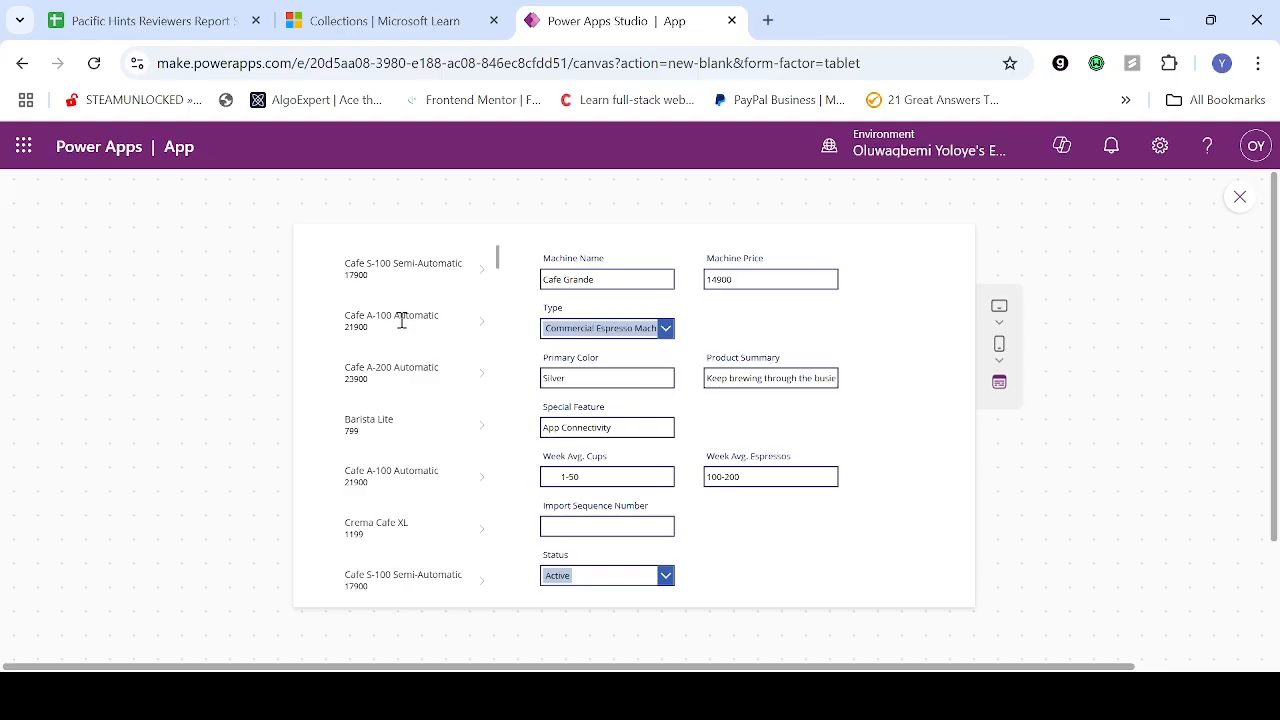
left_click(401, 320)
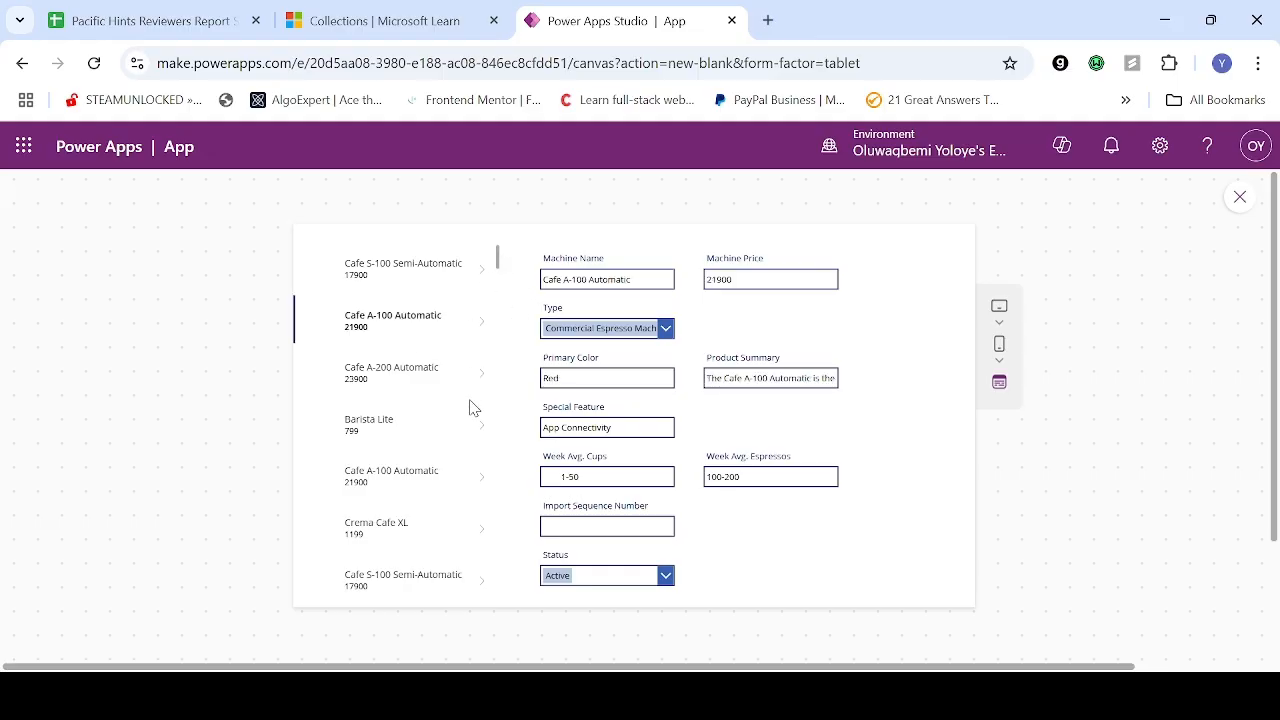
left_click(410, 473)
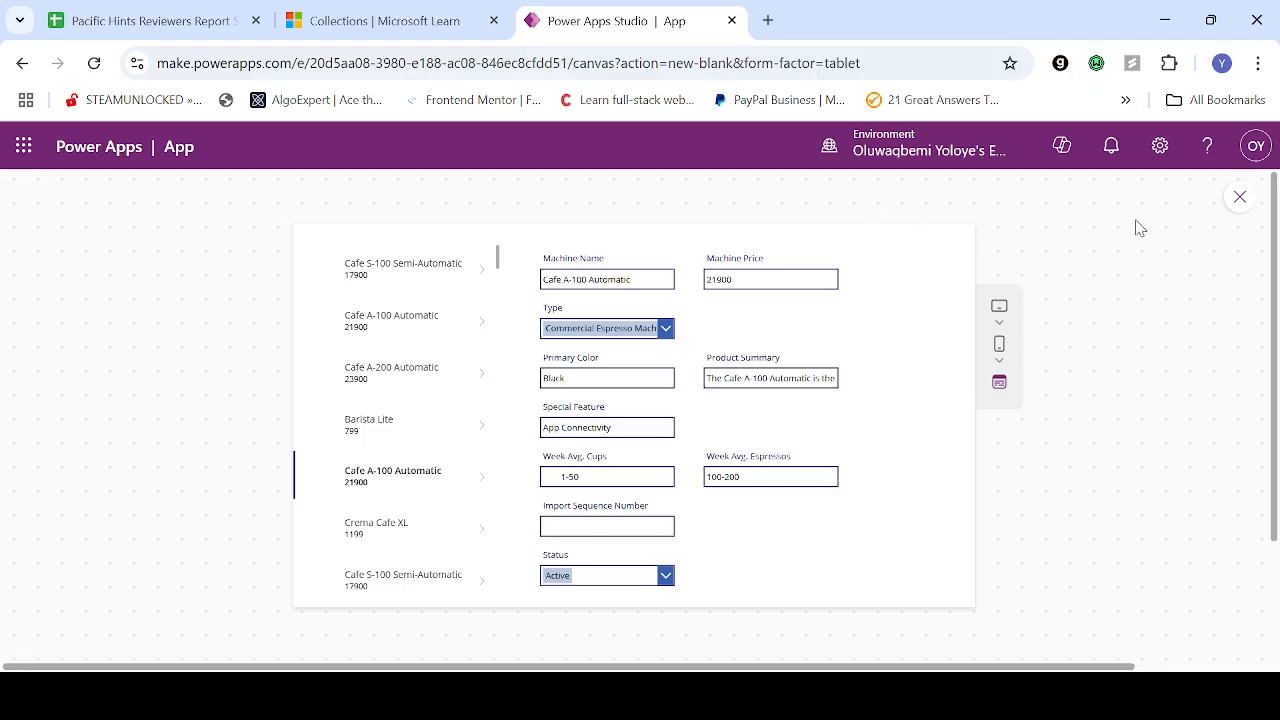
left_click(1240, 200)
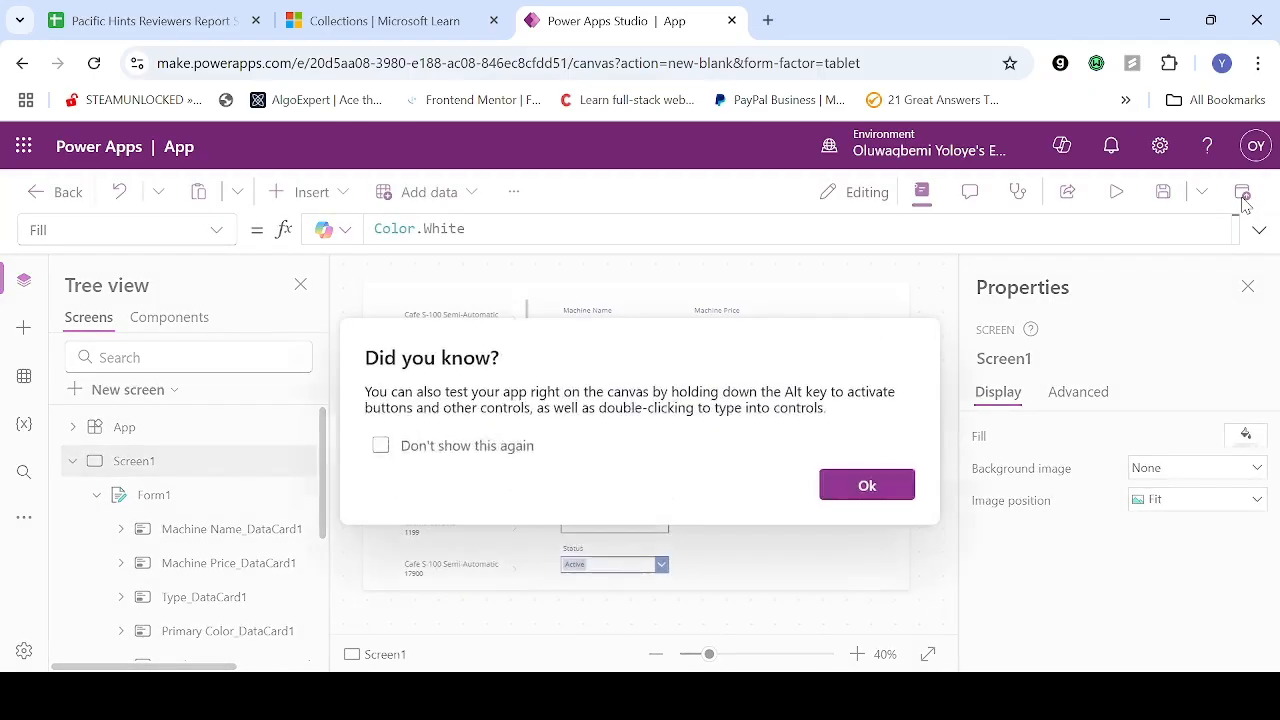
left_click(889, 494)
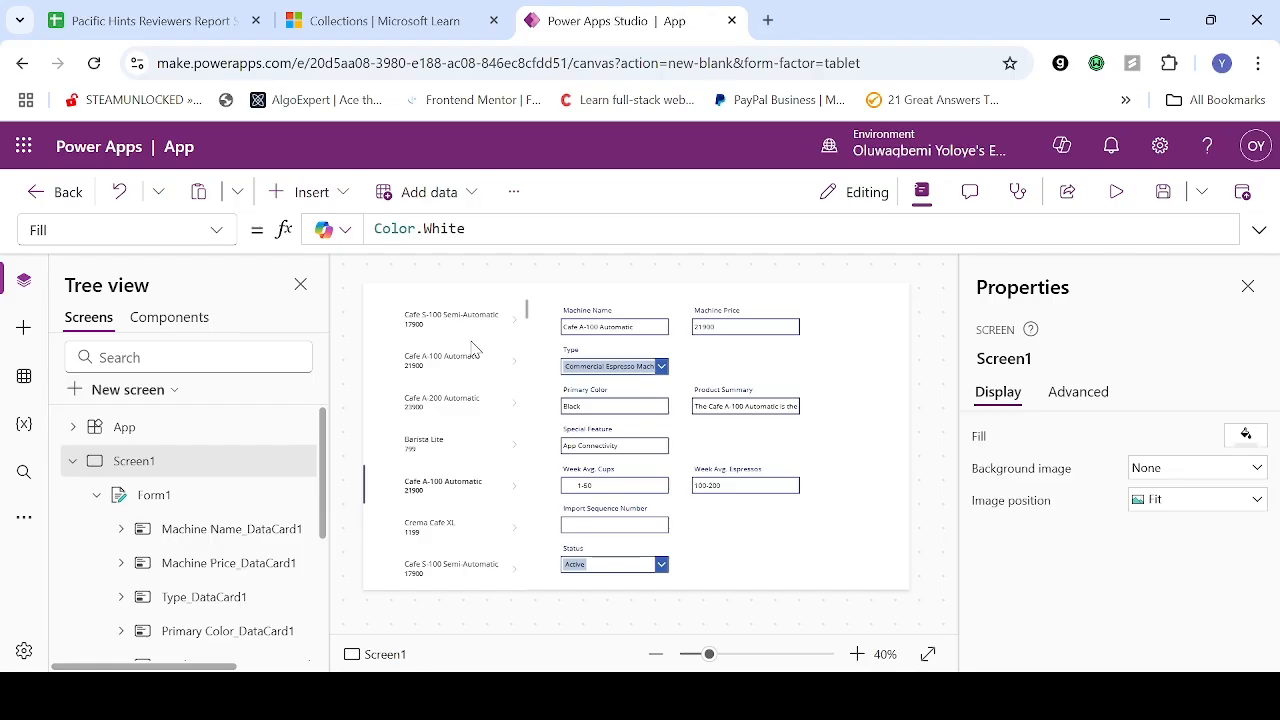
Insert a rectangle on Screen1 and move it to the screen's upper-left corner at about X 0, Y 2
left_click(340, 203)
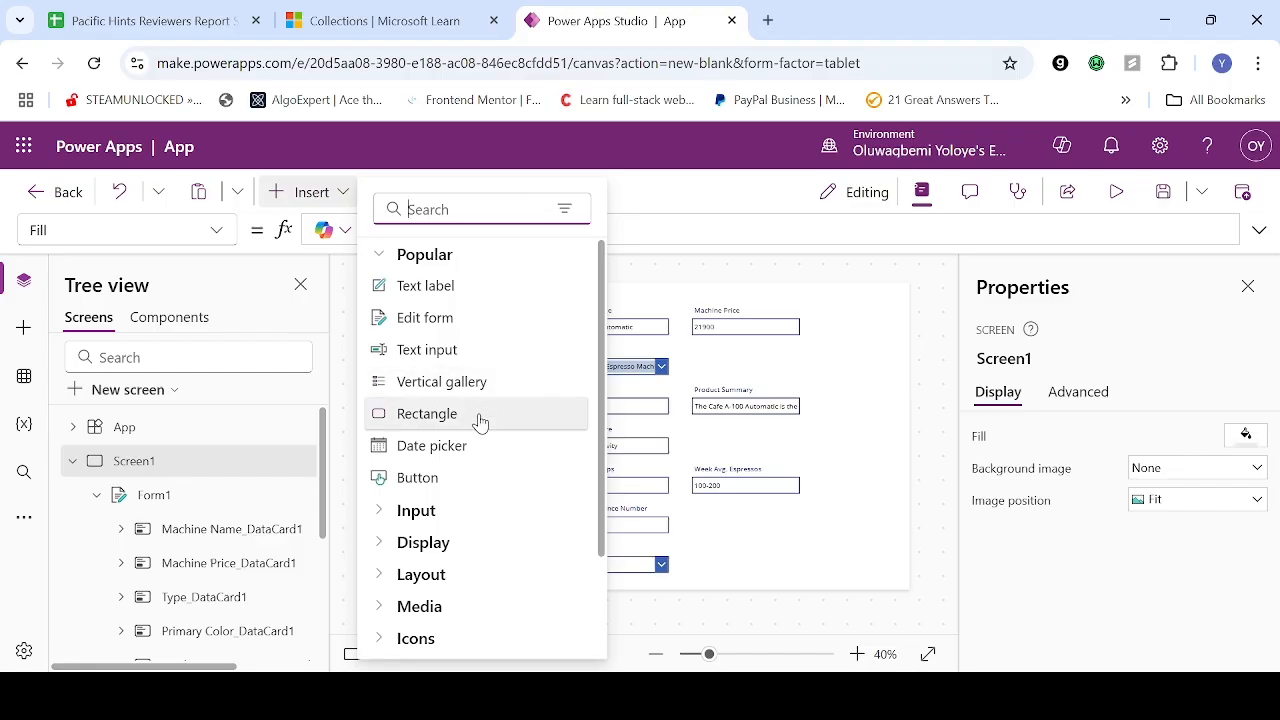
key("Escape")
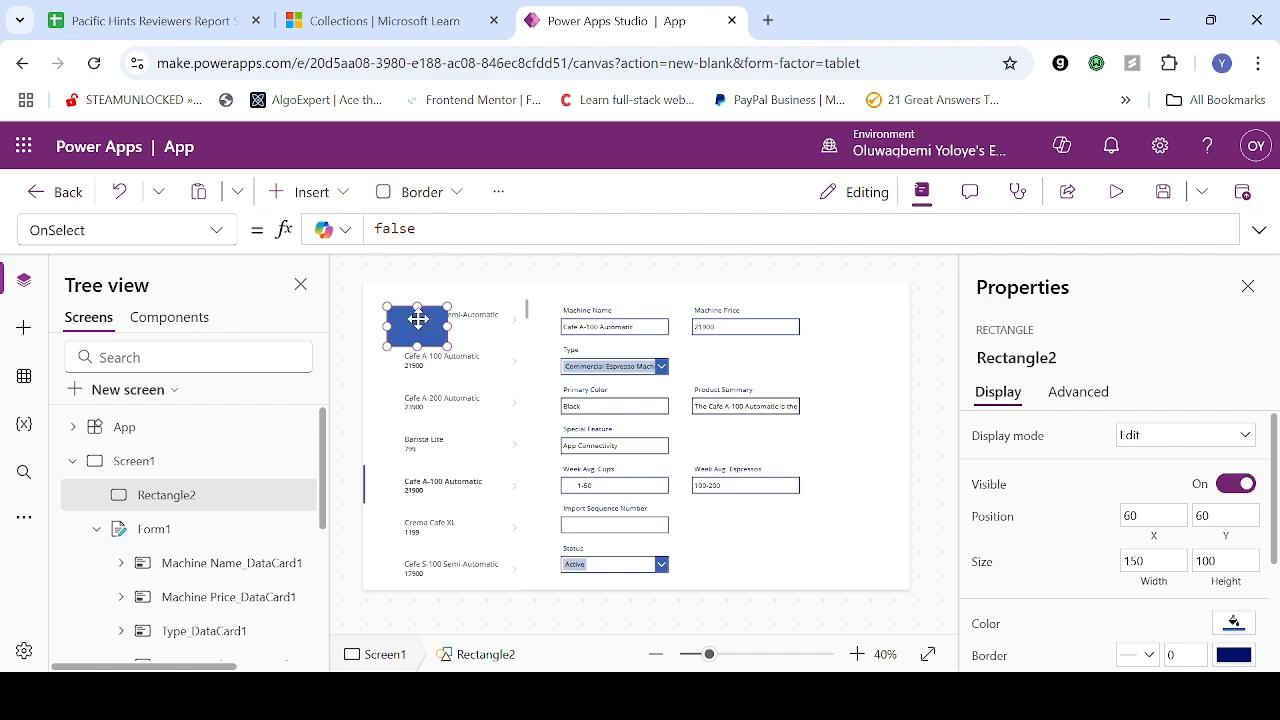
left_click_drag(421, 315, 393, 295)
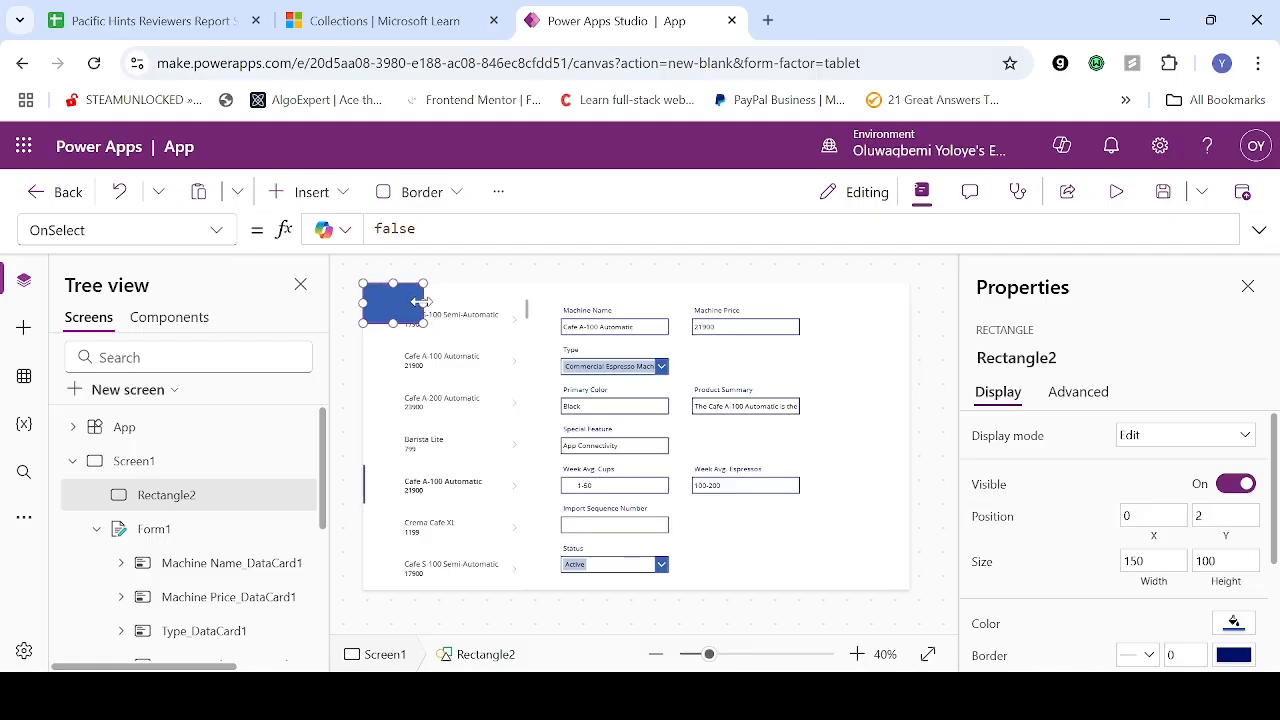
Lower the top edges of the gallery and the edit form below the rectangle, starting the gallery at about Y 117
left_click(503, 337)
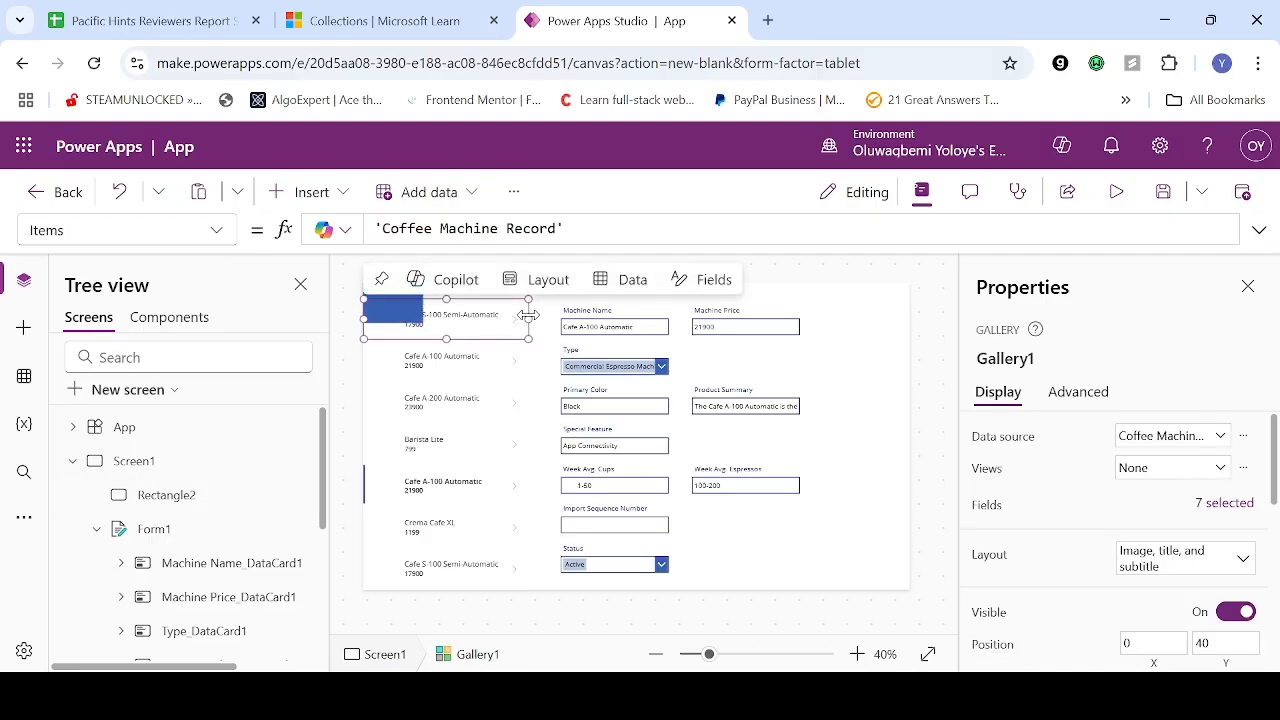
left_click(537, 407)
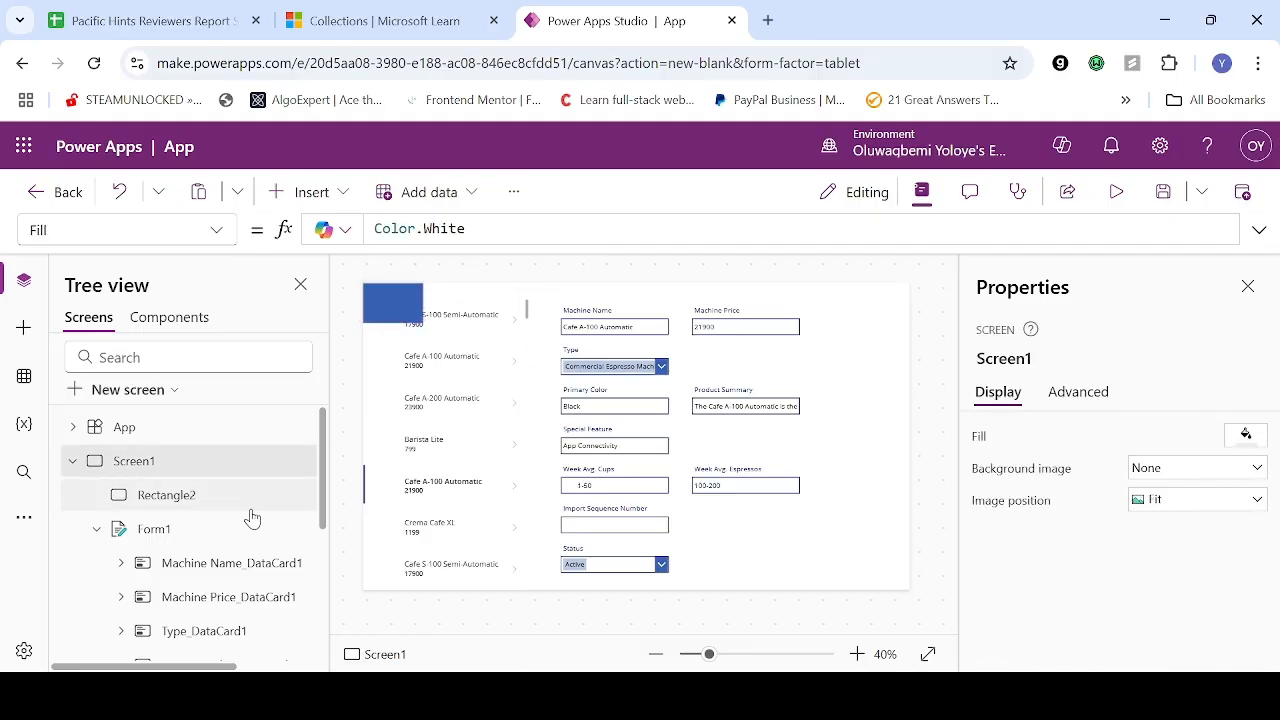
left_click_drag(321, 477, 316, 640)
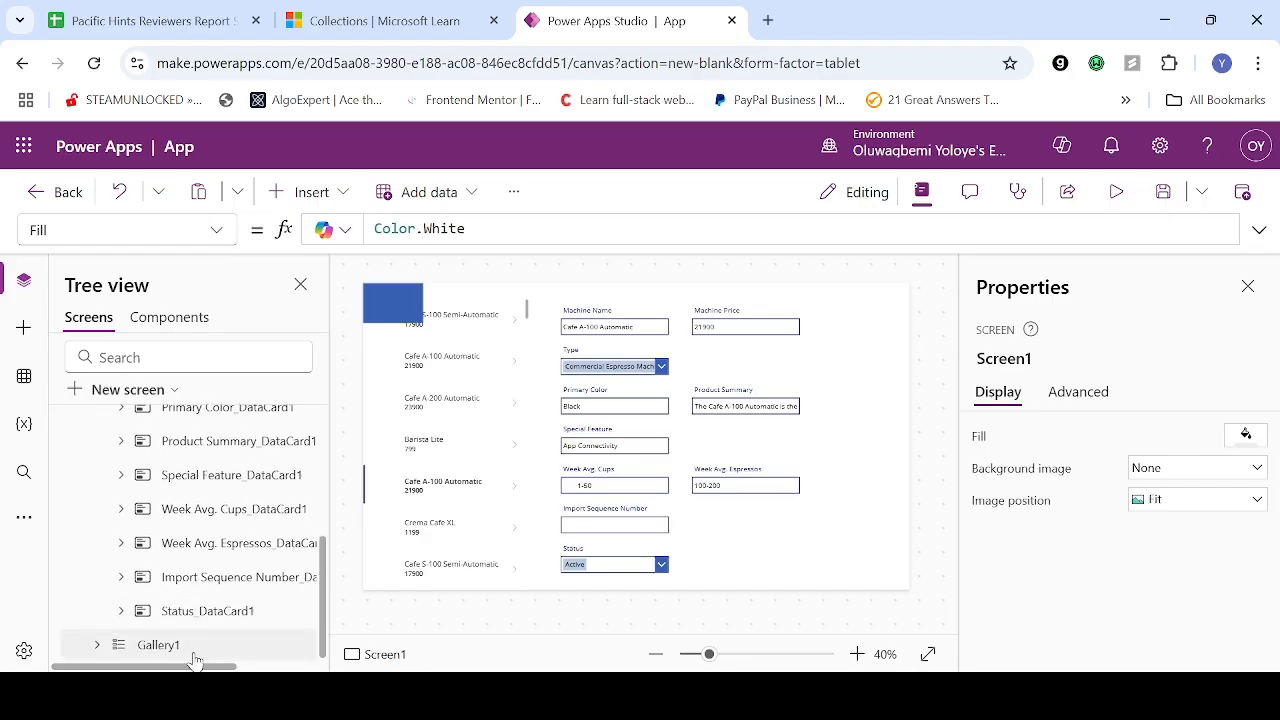
left_click(158, 645)
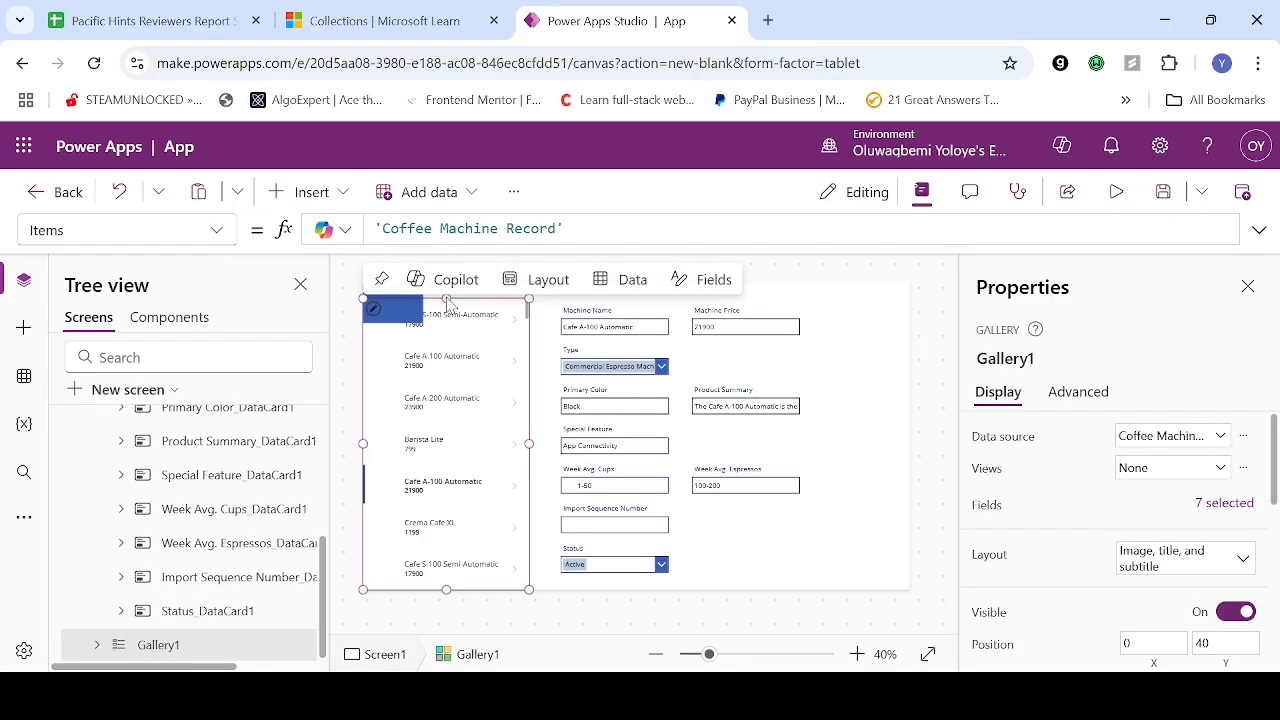
left_click_drag(446, 300, 446, 328)
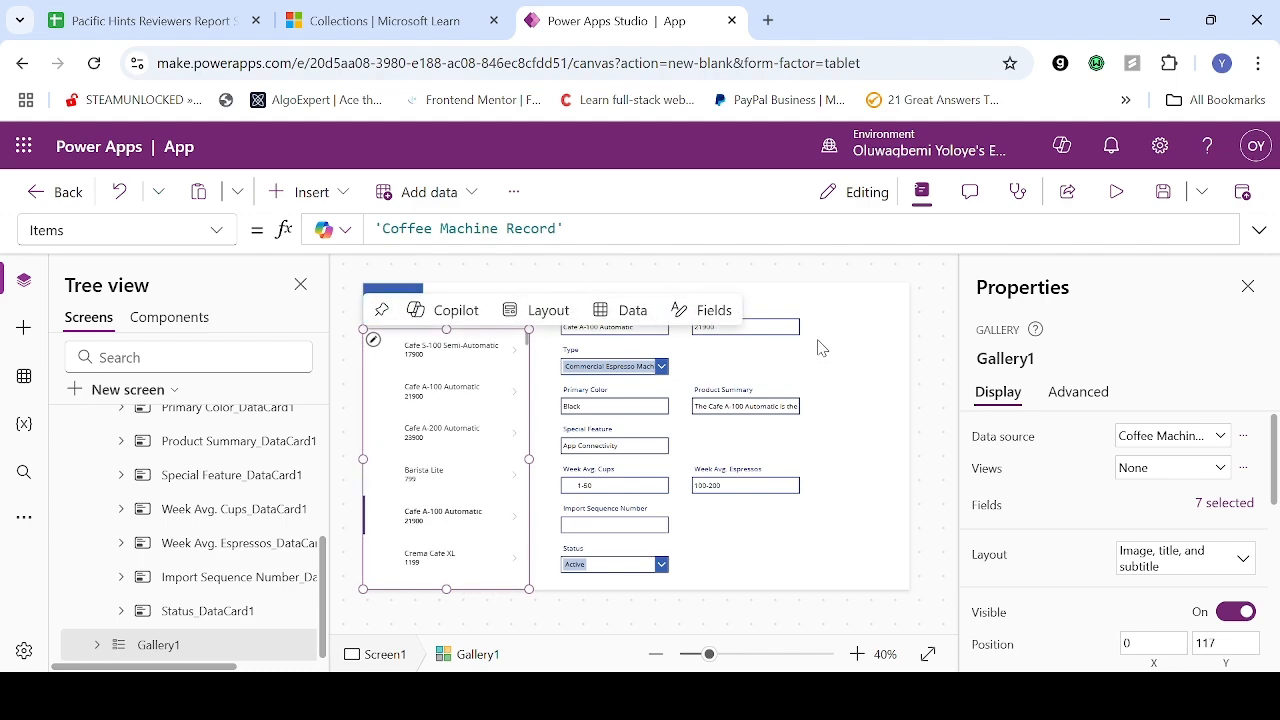
left_click(819, 346)
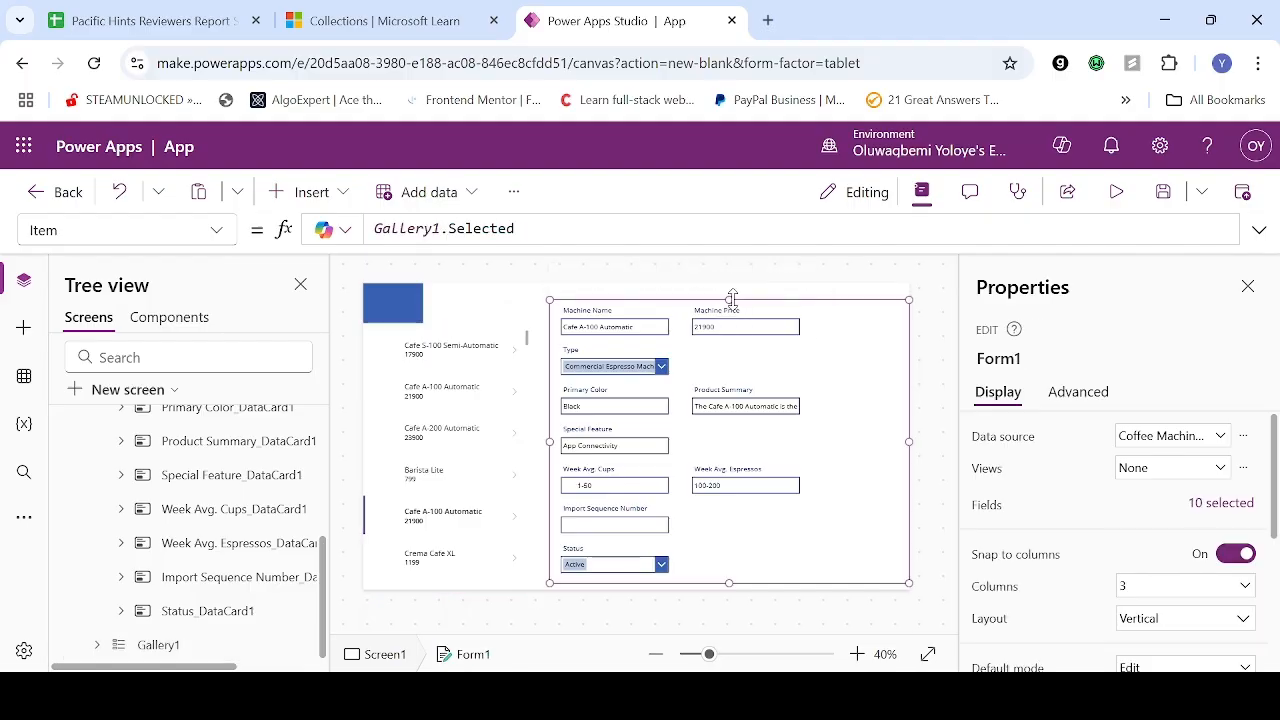
mouse_move(737, 321)
left_mouse_down()
mouse_move(734, 311)
mouse_move(734, 330)
left_mouse_up()
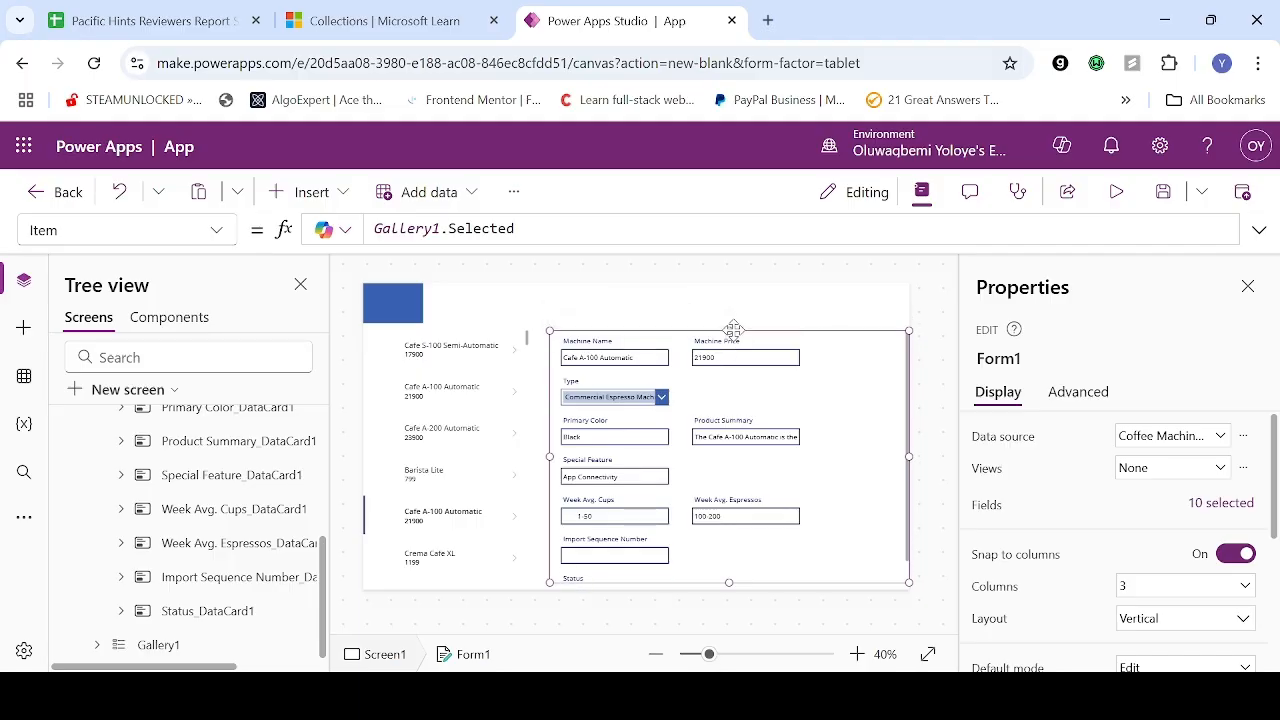
Stretch the rectangle across the full screen to a width of 1366 and set its height to 75
left_click(393, 301)
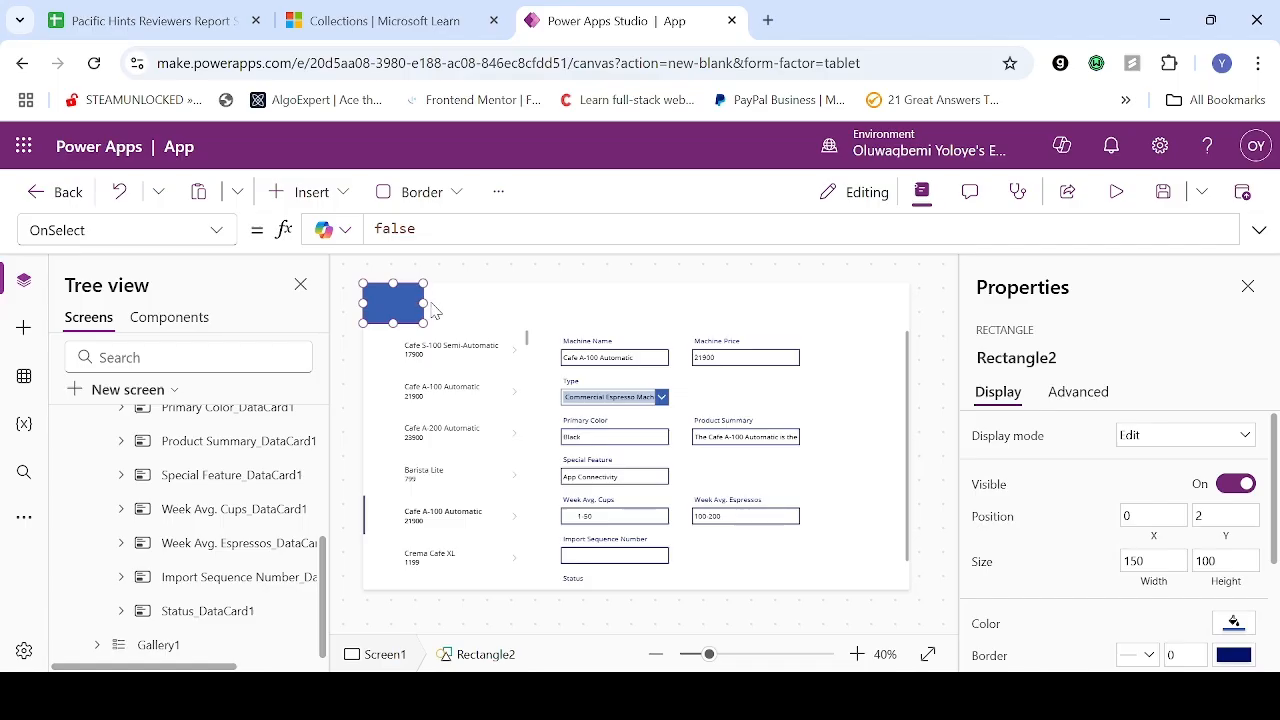
left_click_drag(424, 302, 972, 292)
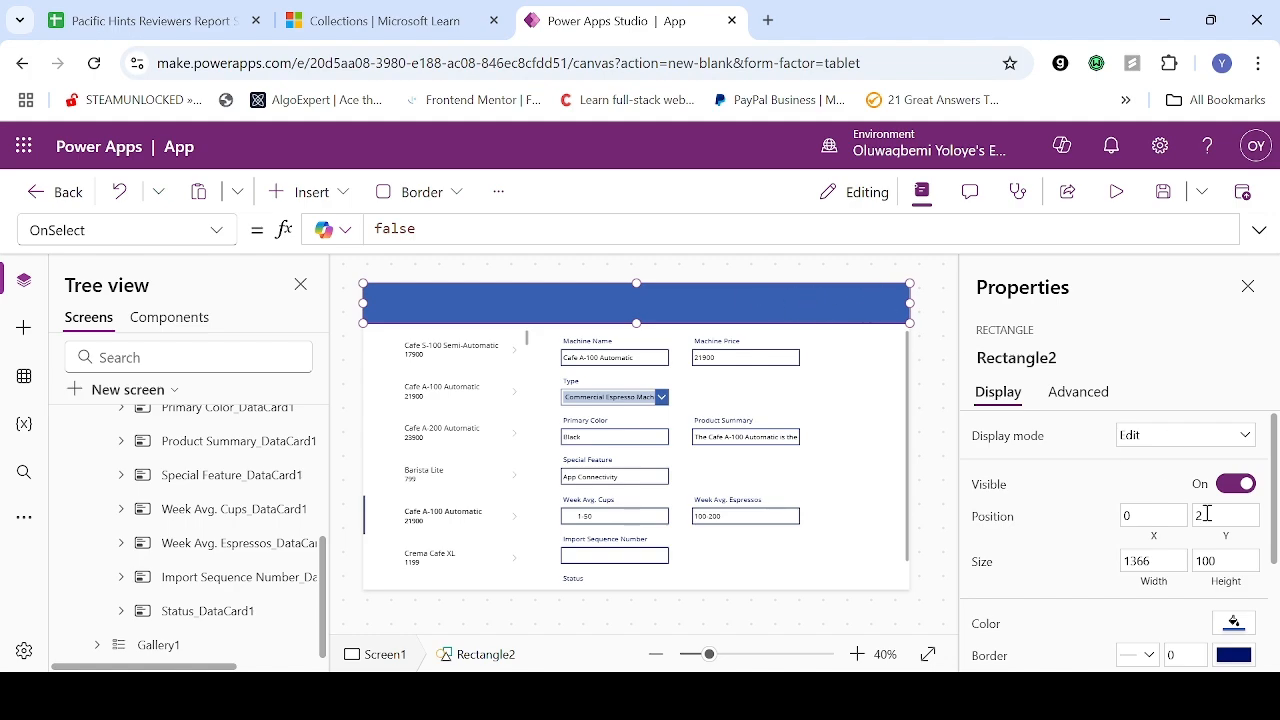
scroll(1258, 452, "down", 3)
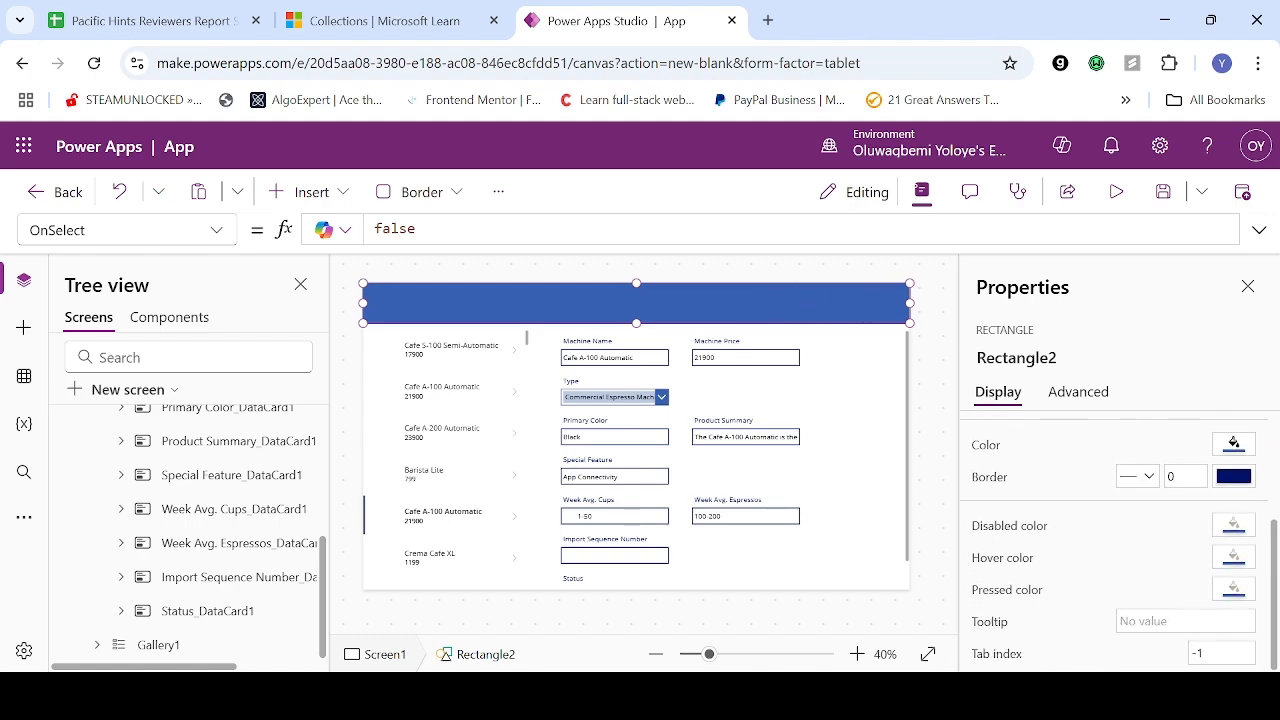
scroll(1258, 452, "up", 3)
scroll(1258, 452, "down", 3)
scroll(1258, 452, "up", 3)
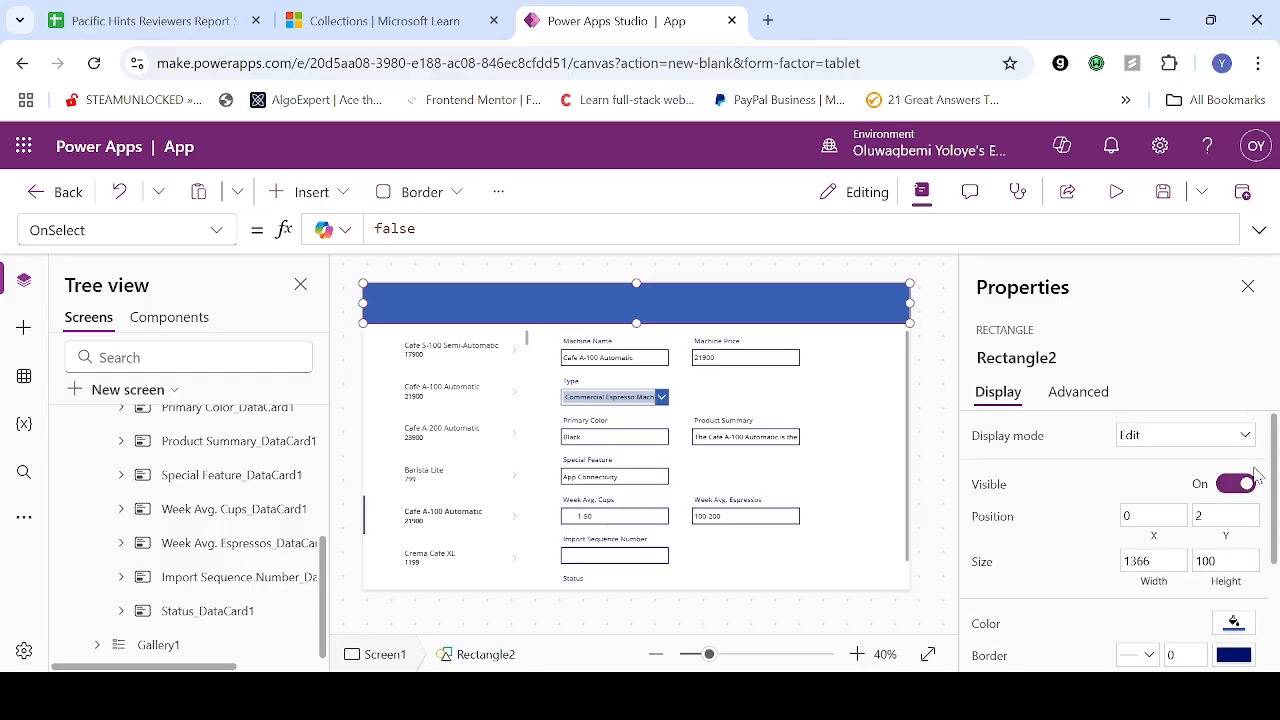
scroll(1262, 476, "down", 3)
scroll(1262, 476, "up", 3)
scroll(1266, 522, "down", 3)
scroll(1266, 522, "up", 3)
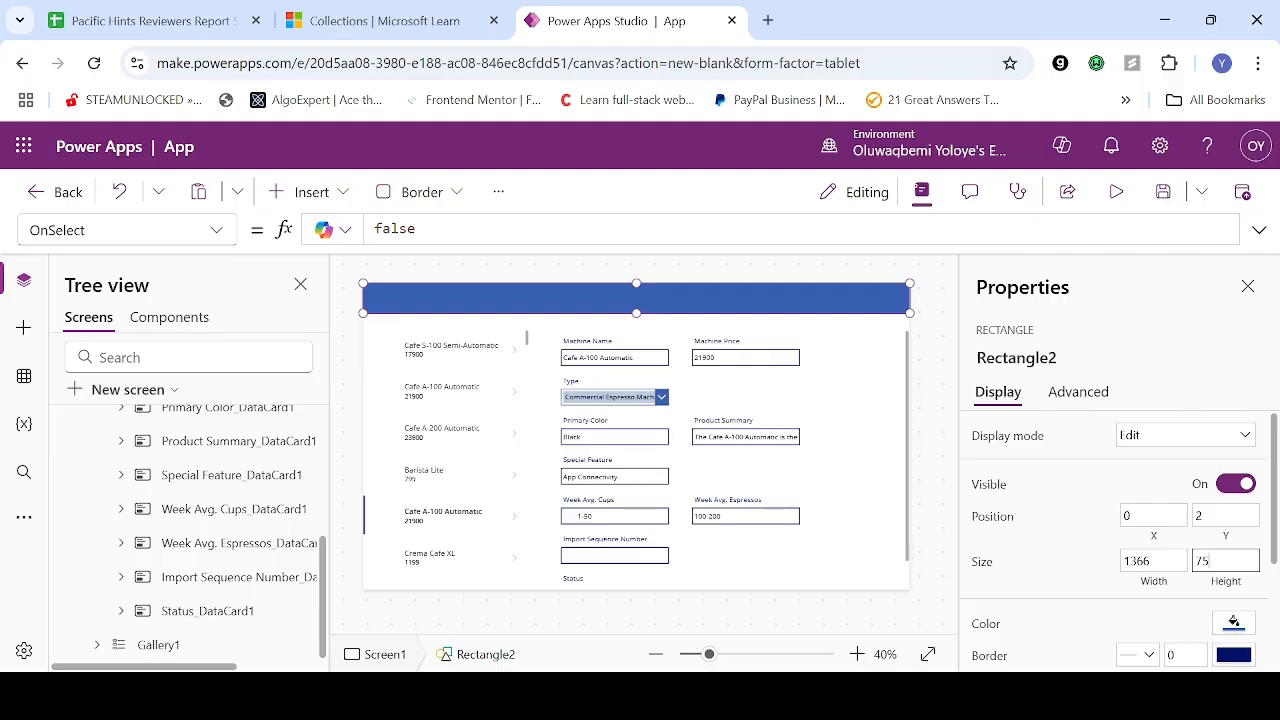
scroll(1115, 540, "down", 2)
scroll(1115, 540, "up", 1)
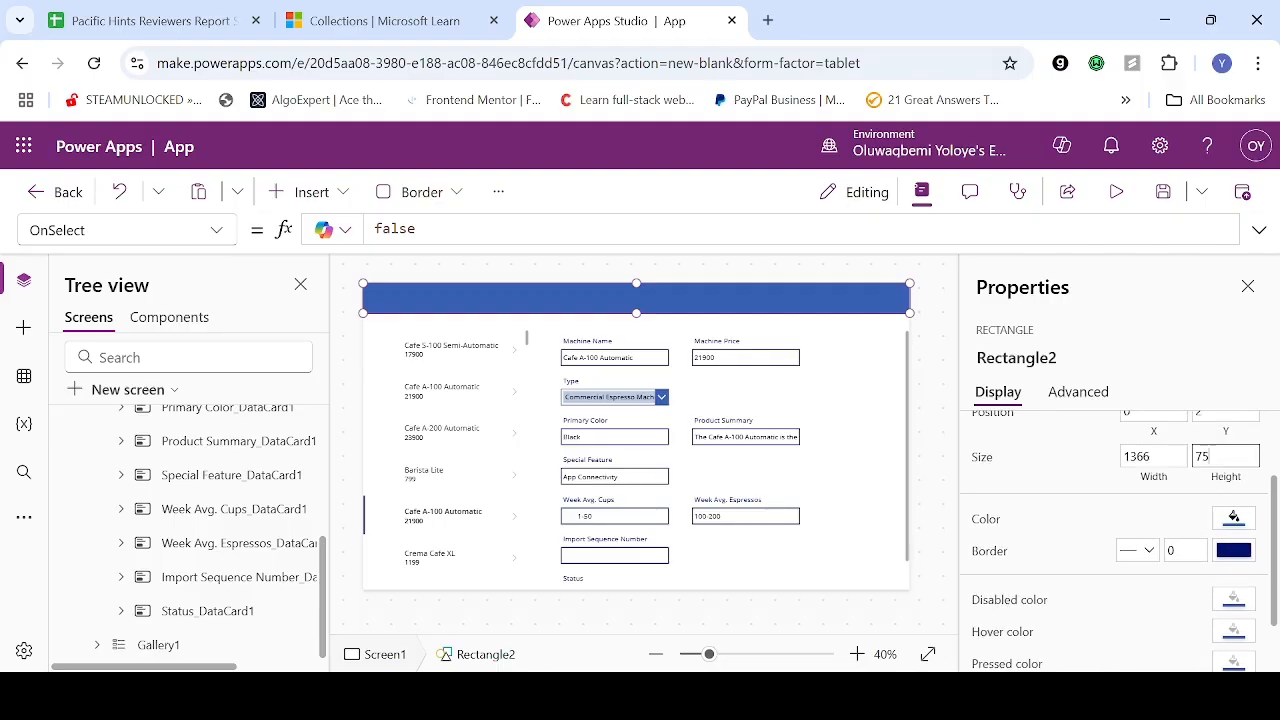
scroll(1115, 540, "down", 1)
scroll(1115, 540, "up", 2)
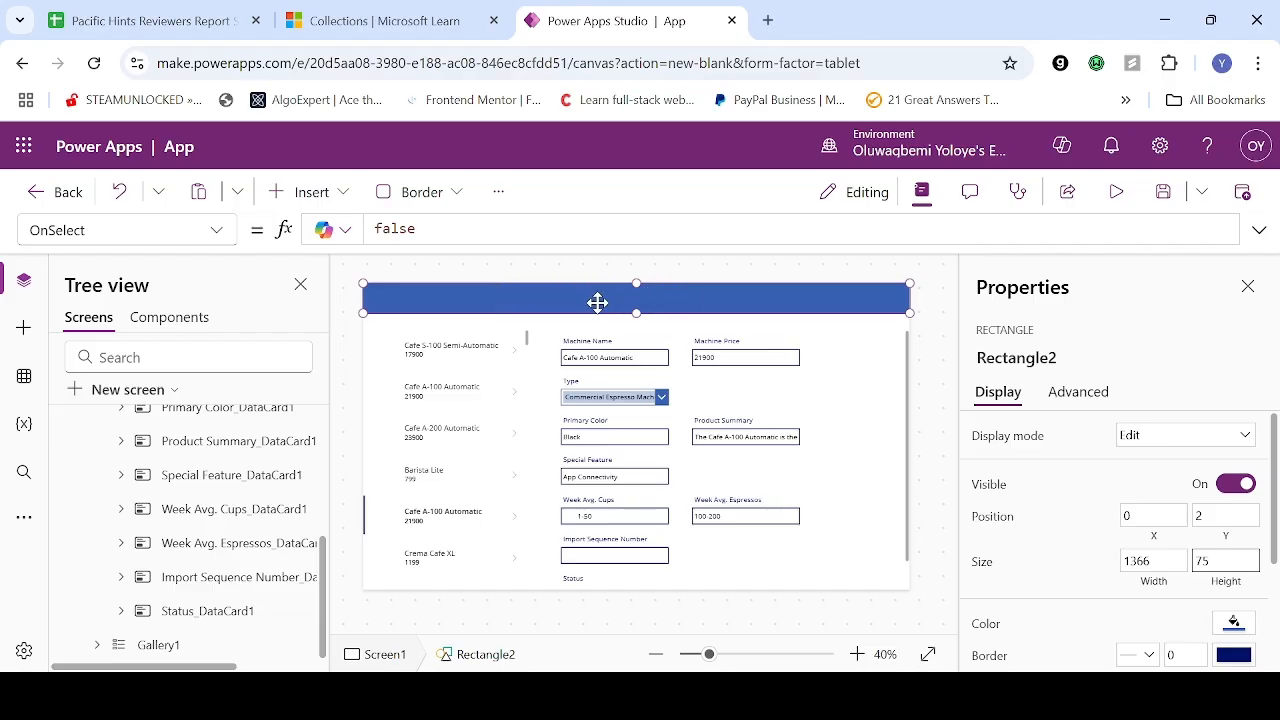
Insert a text label and move it onto the middle of the header rectangle, just above the form's first column
left_click(350, 193)
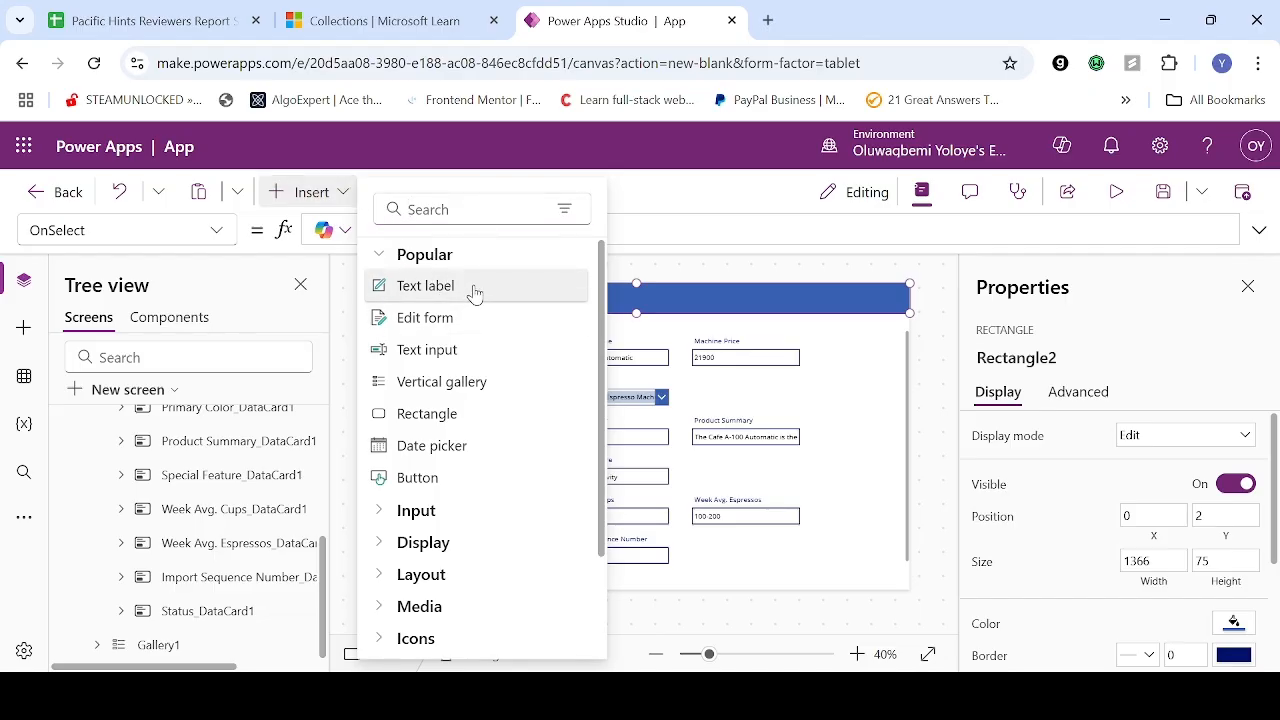
key("Escape")
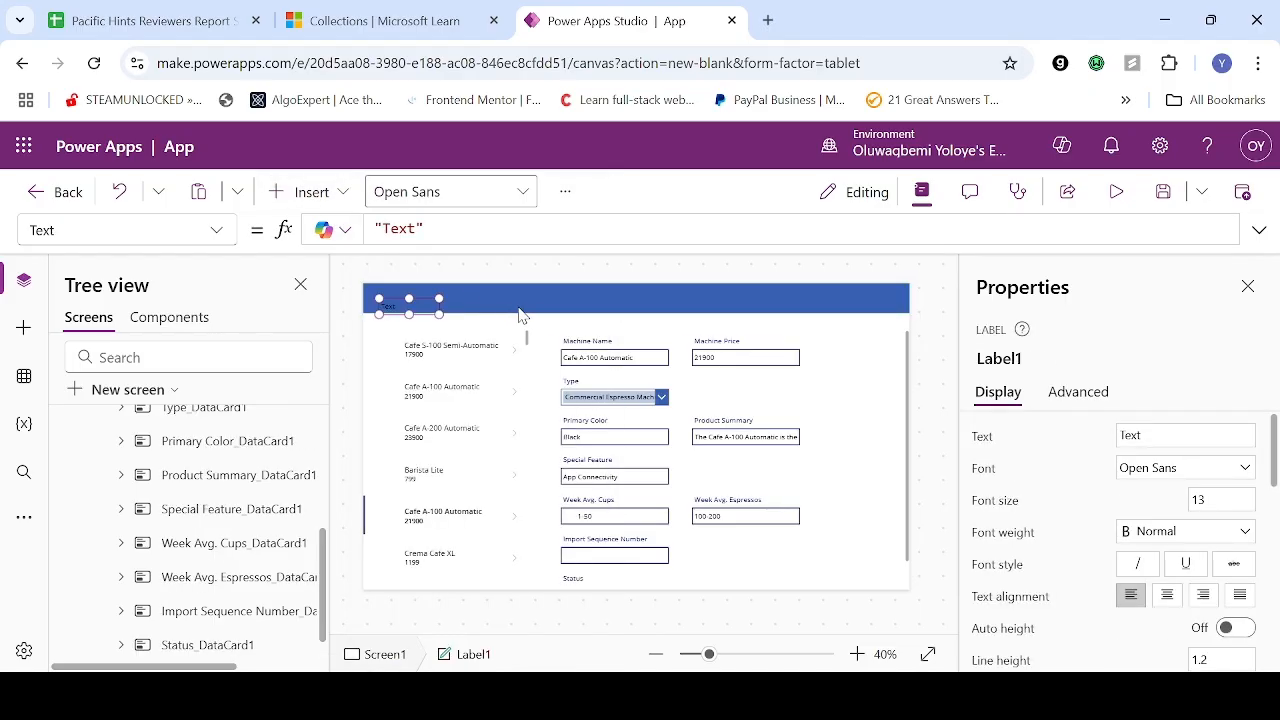
left_click_drag(433, 303, 614, 292)
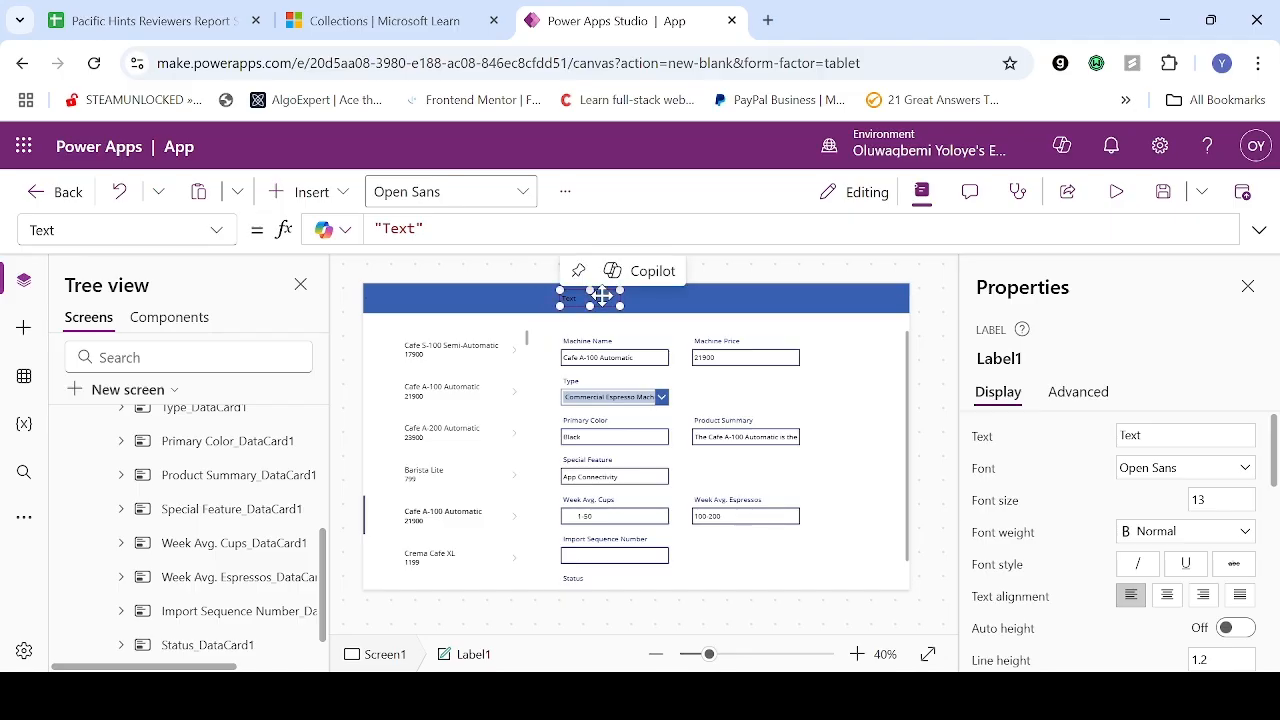
Replace the header label's text with "NAIJA Coffee MaCHIN"
double_click(604, 297)
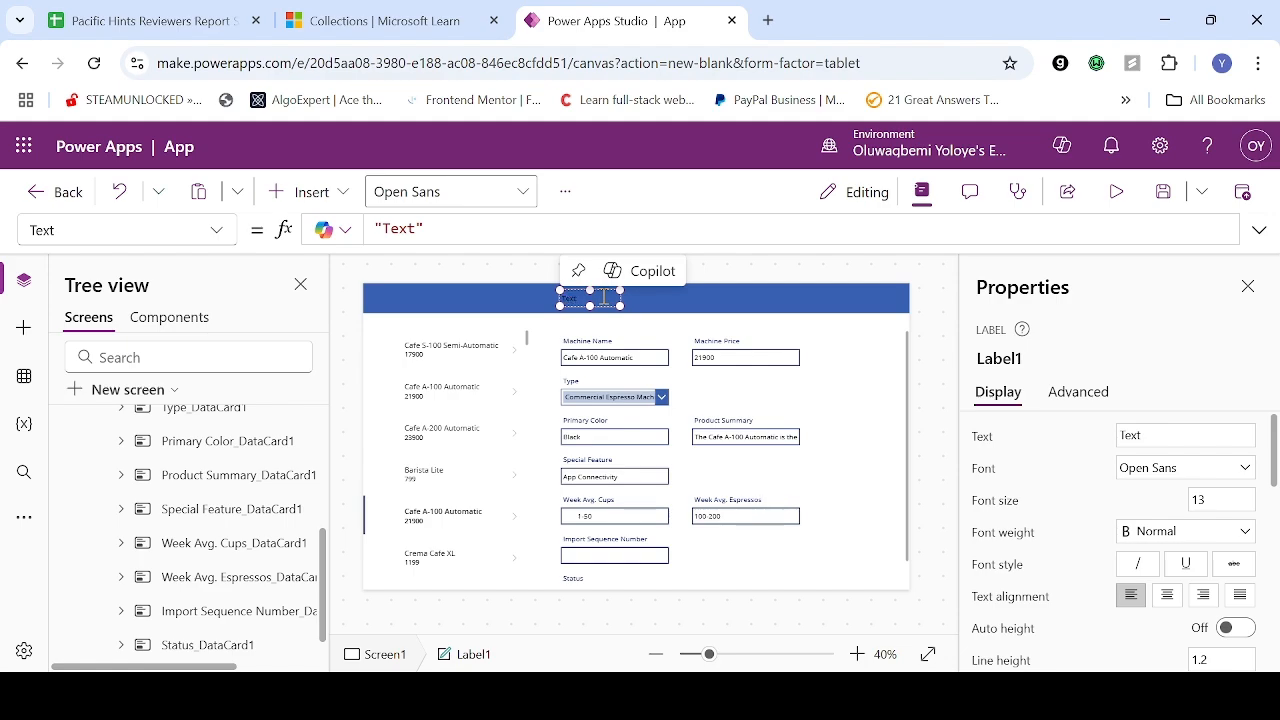
key("BackSpace")
key("BackSpace")
key("BackSpace")
key("BackSpace")
type("NAIJA Coffee ")
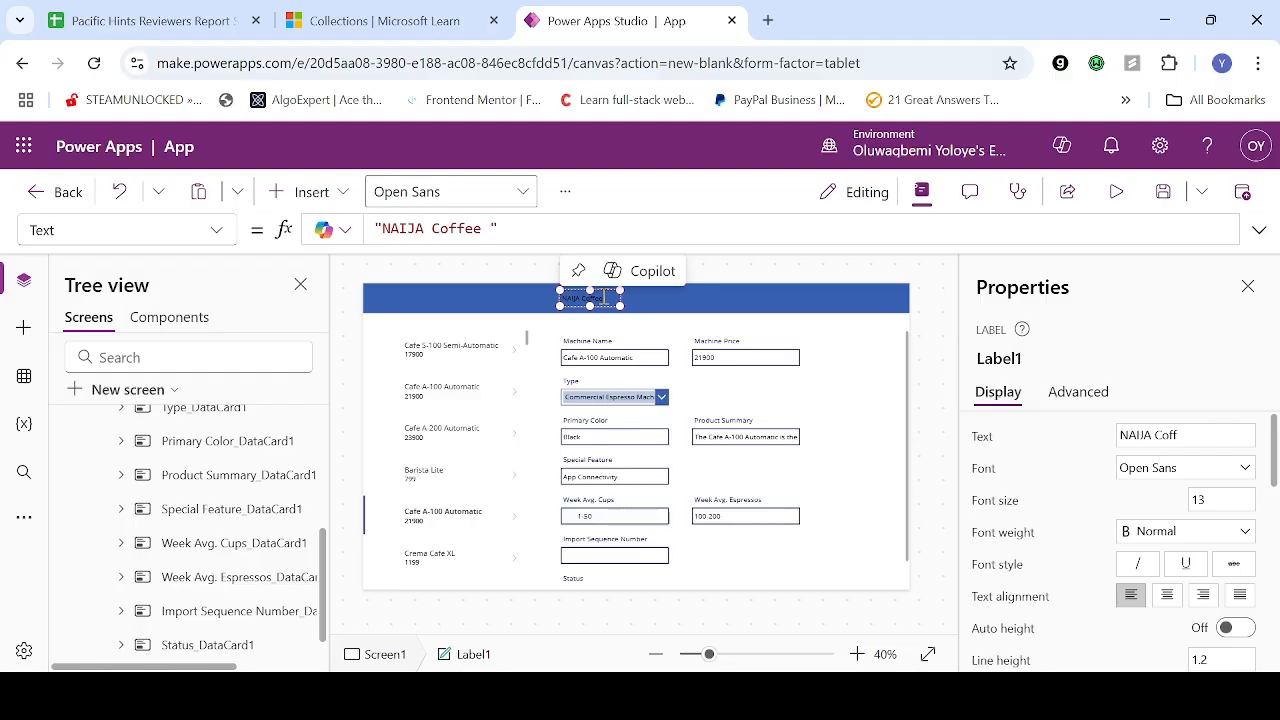
type("MaCHIN")
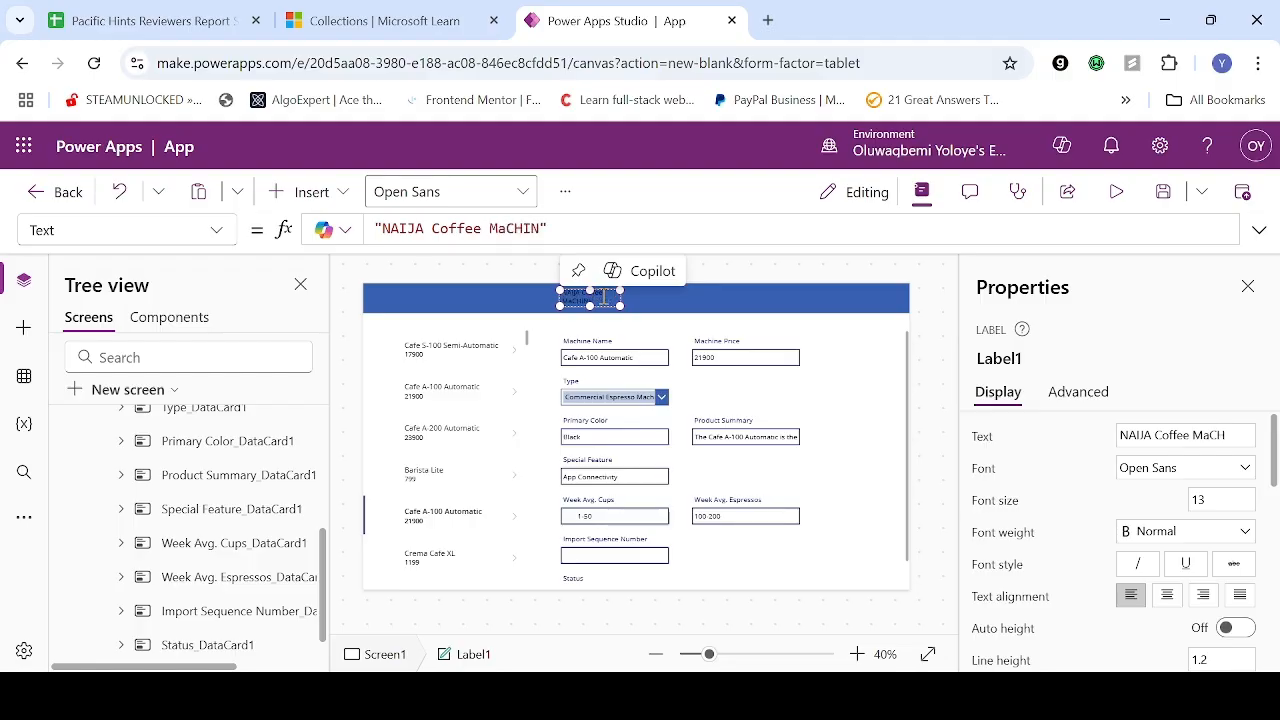